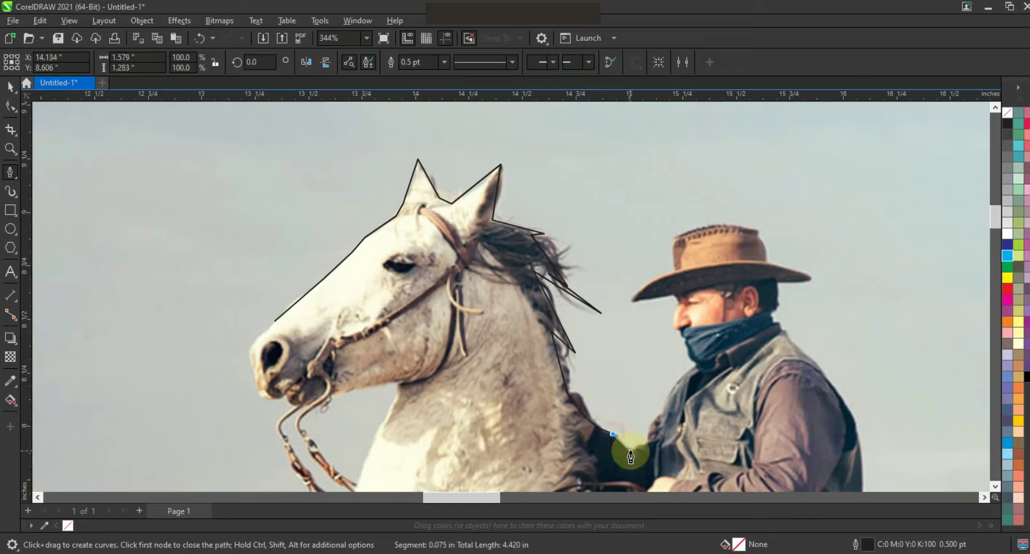
Continue the Pen outline up the rider's arm, around his face and hat, and down his upper back.
click(660, 408)
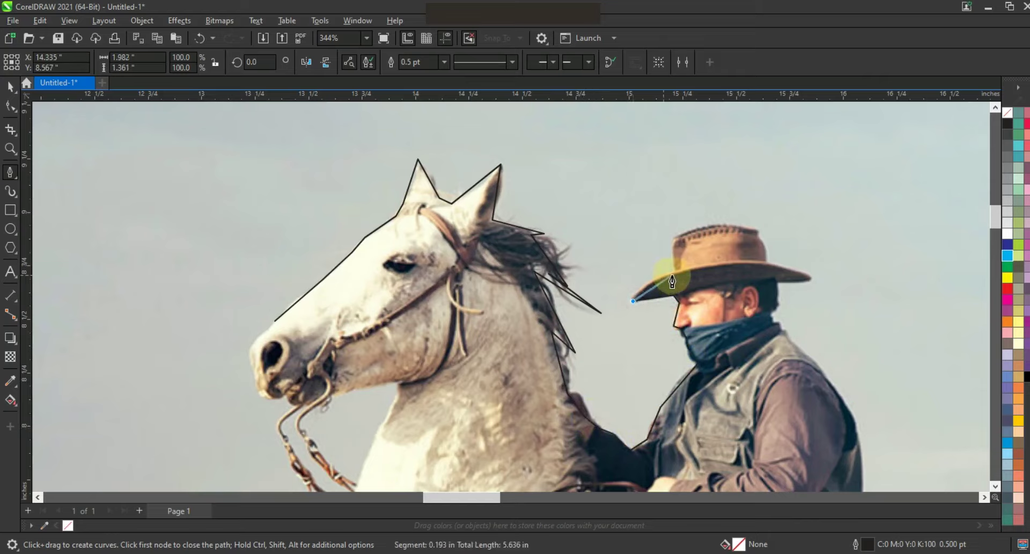
click(680, 235)
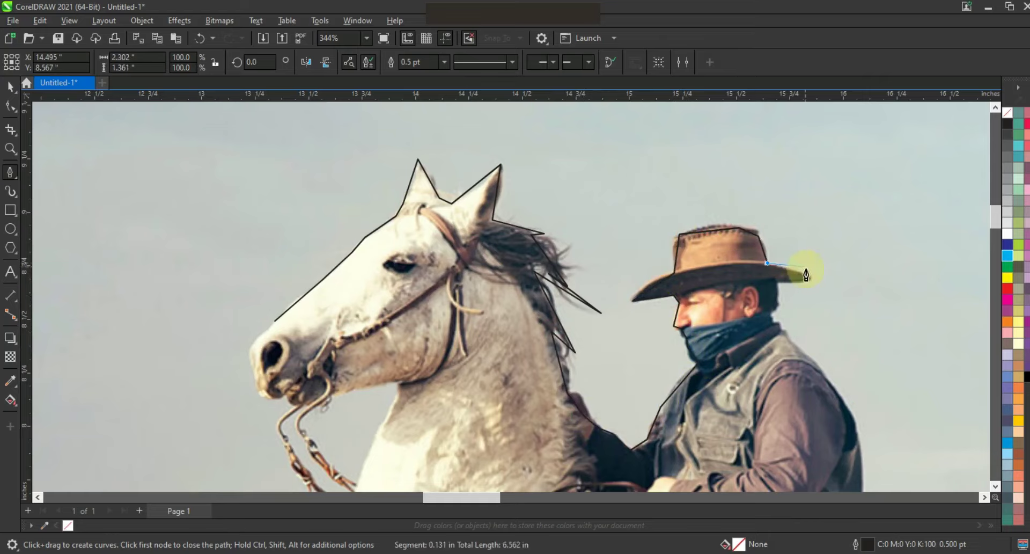
click(846, 405)
Extend the outline down the back of the rider's vest, around its hem and along the saddle's rear to the saddle blanket.
key(space)
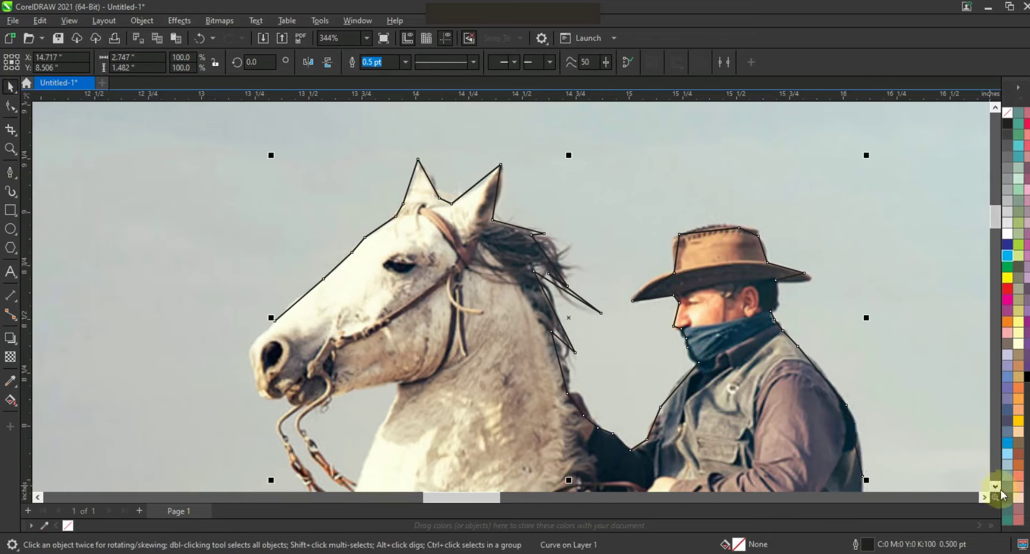
click(995, 486)
key(space)
click(863, 204)
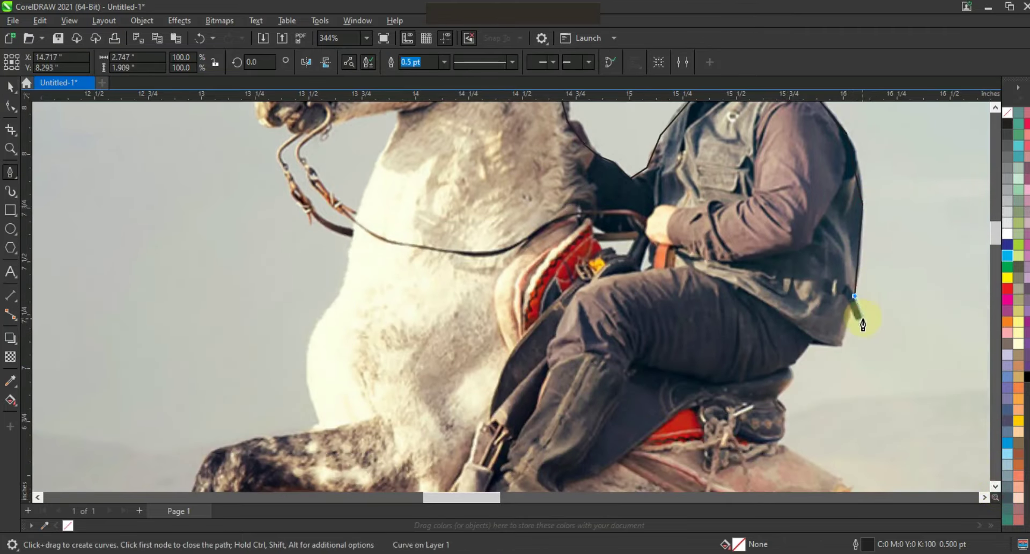
click(841, 347)
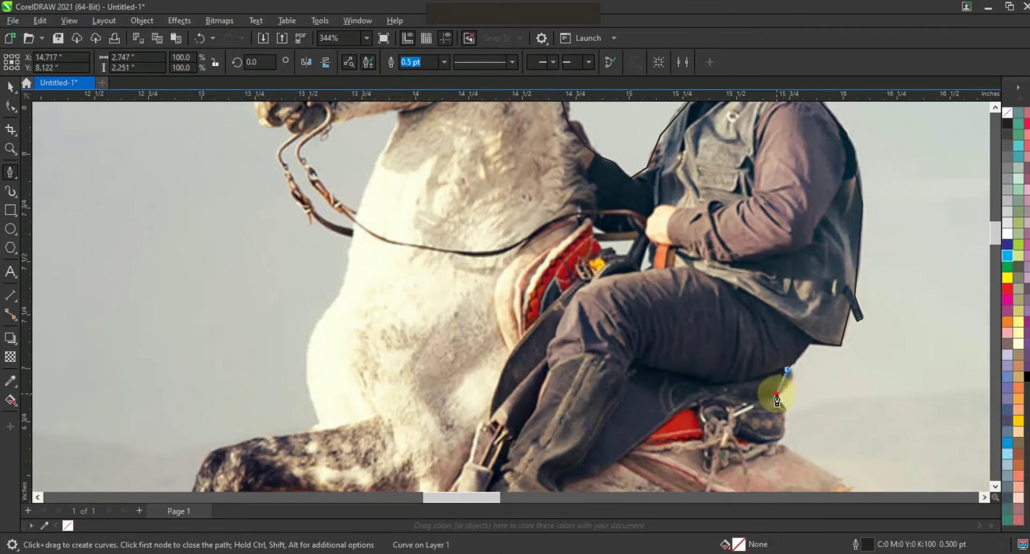
click(837, 481)
Trace the outline over the horse's rump to the base of its tail.
click(995, 485)
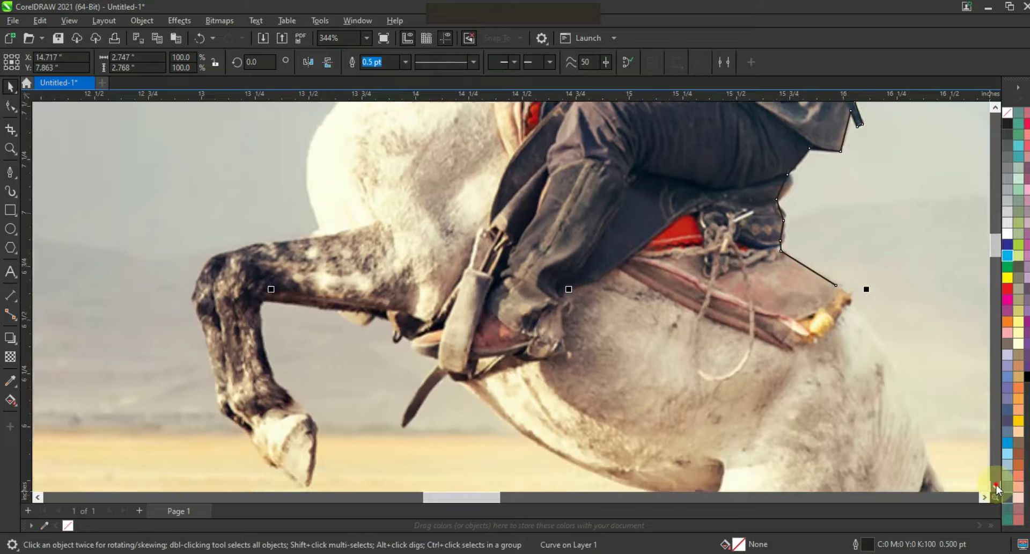
click(933, 432)
click(956, 478)
Trace the outer edge of the horse's tail with zigzag segments that suggest loose strands of hair.
key(space)
click(984, 497)
click(995, 486)
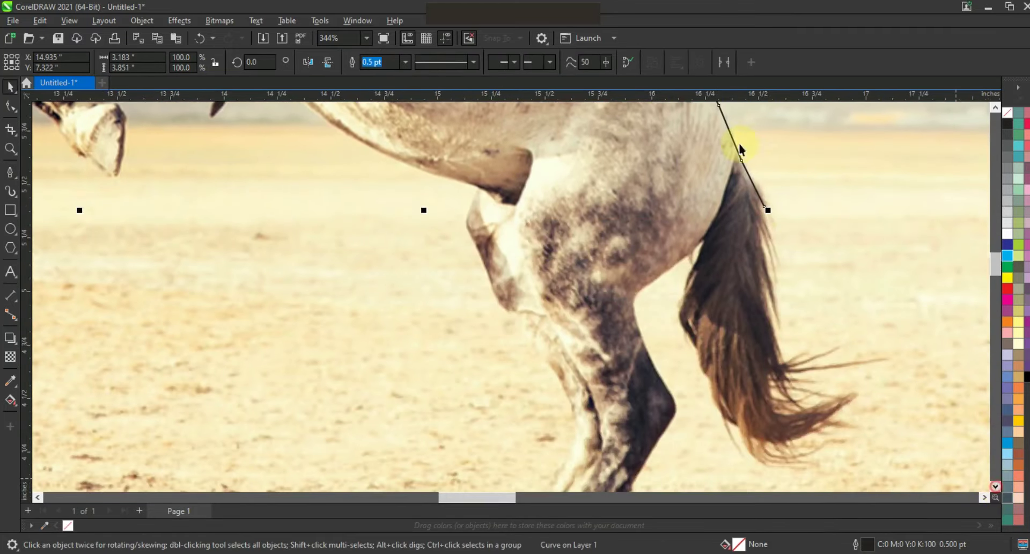
key(space)
click(757, 223)
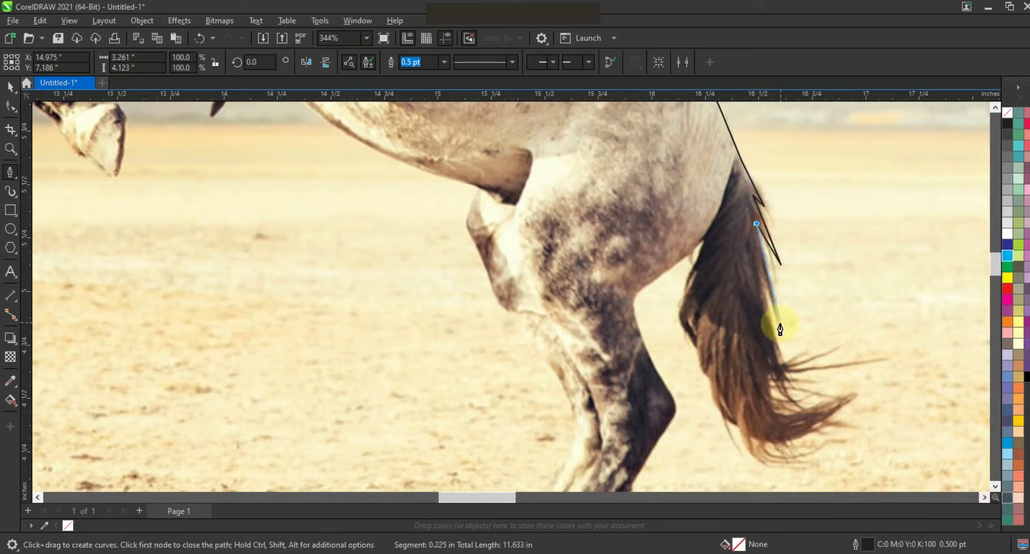
click(780, 323)
click(760, 273)
drag(797, 385, 803, 402)
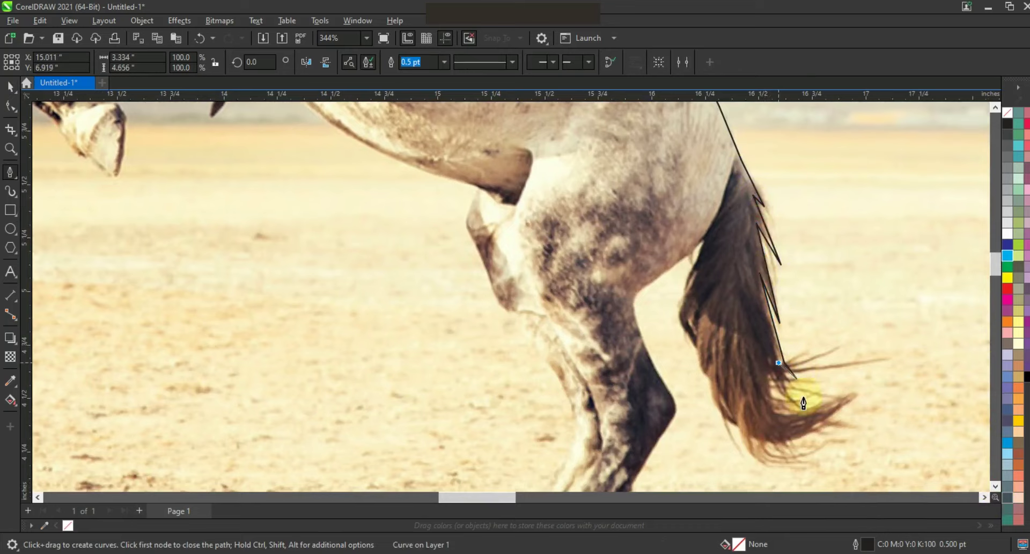
Take the outline around the tail's tip and back up its inner edge to the hindquarters.
click(855, 398)
click(752, 433)
click(776, 456)
click(712, 384)
click(699, 349)
drag(689, 290, 707, 247)
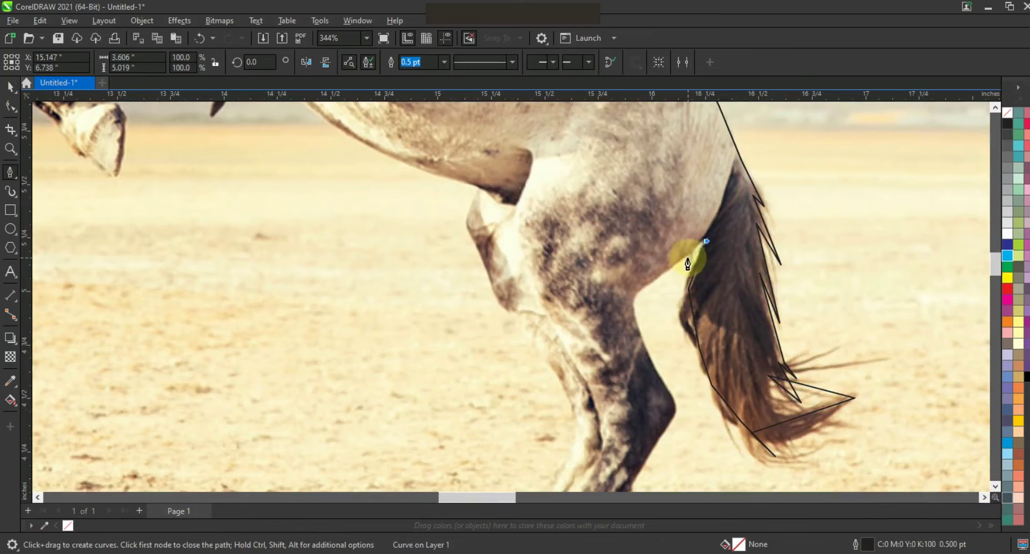
Trace the outline down the back of the hind leg and around the hooves on the ground.
drag(635, 316, 636, 316)
drag(665, 387, 675, 407)
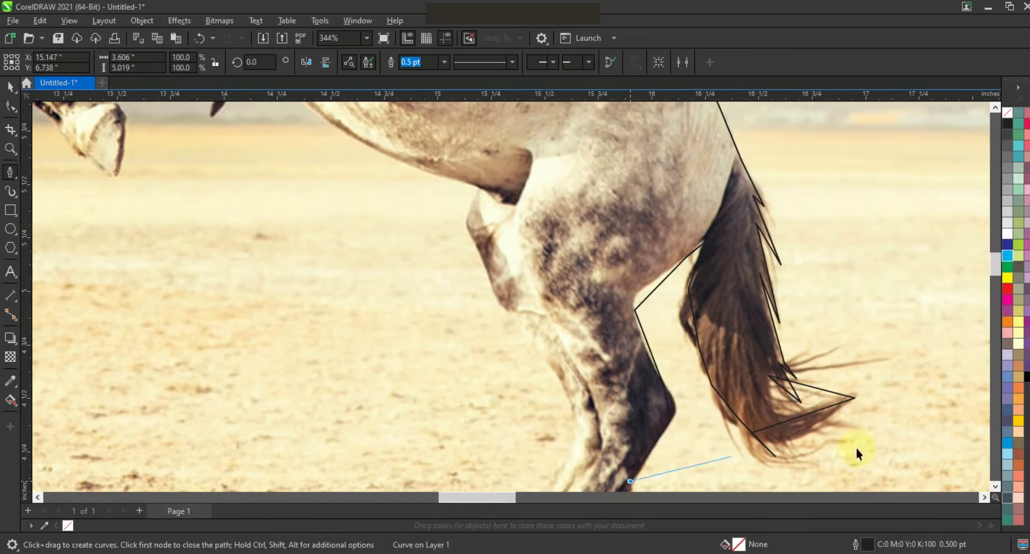
key(space)
click(995, 487)
key(space)
click(630, 248)
click(576, 355)
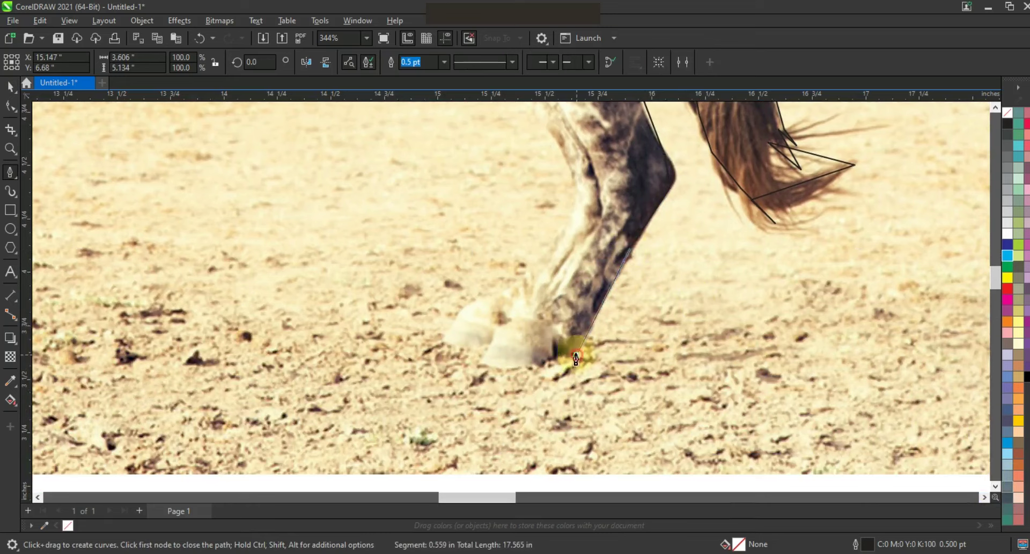
click(541, 366)
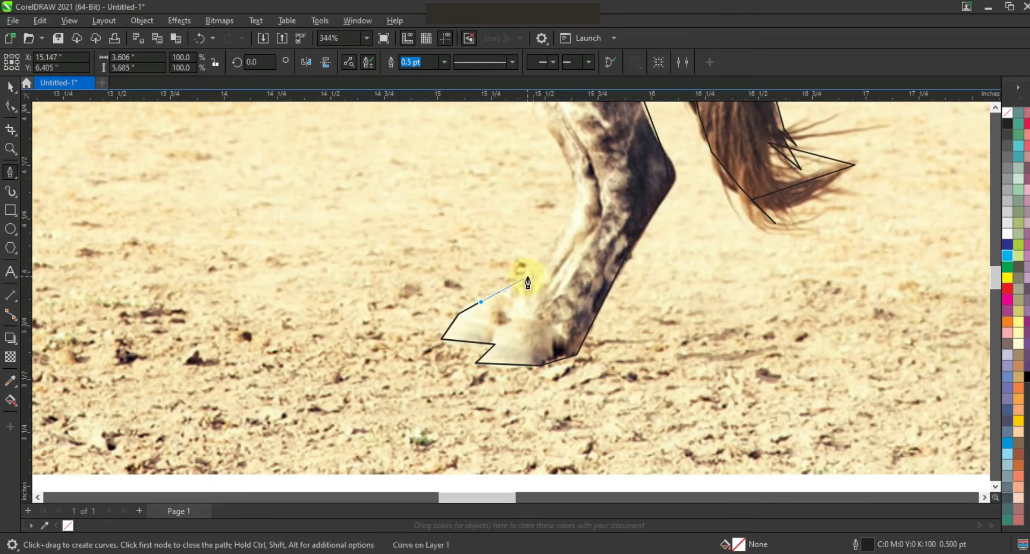
Continue the outline up the front of the hind leg and along the belly to the hanging stirrup strap.
click(995, 108)
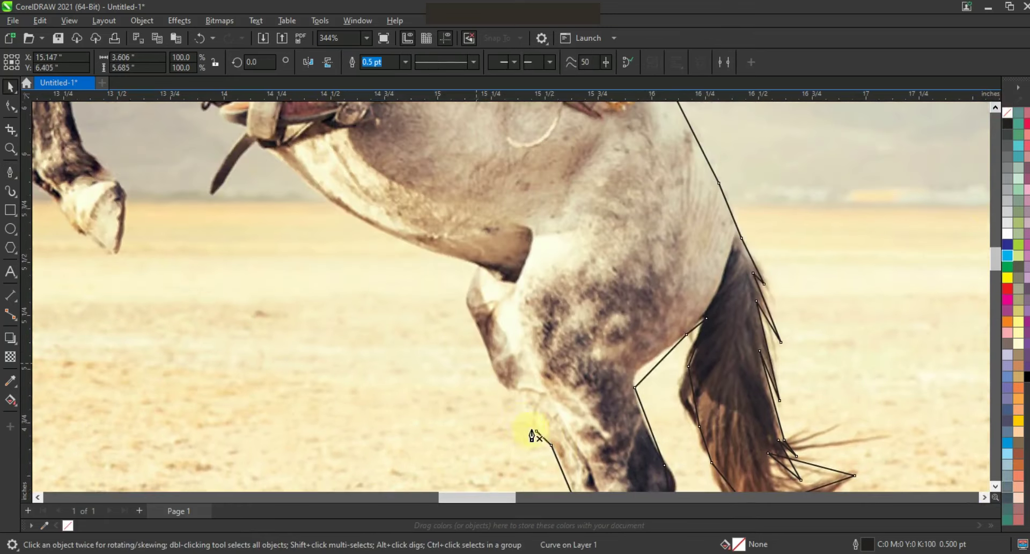
click(519, 393)
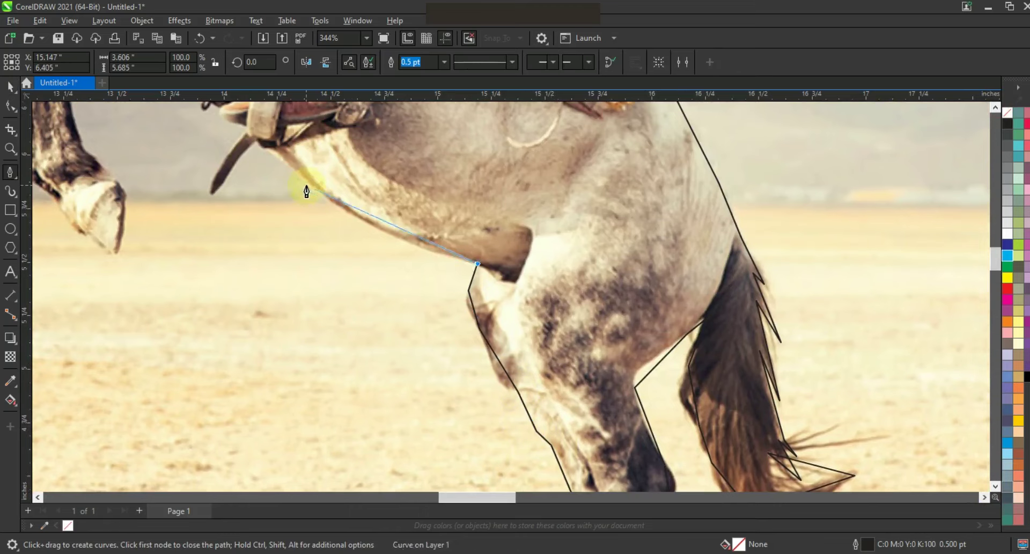
click(255, 144)
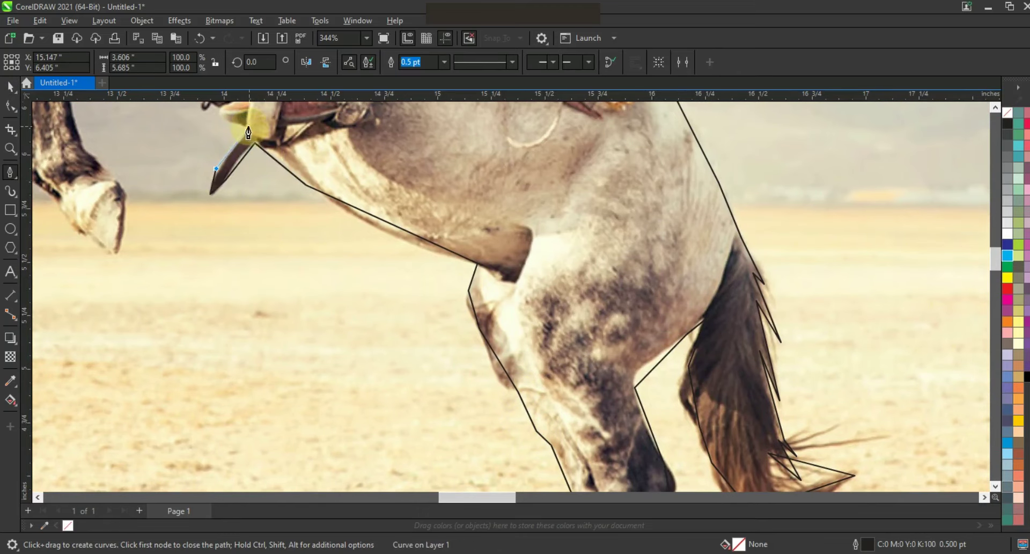
Trace the underside of the raised foreleg, around its hoof and back along its upper edge to the chest.
key(space)
click(38, 497)
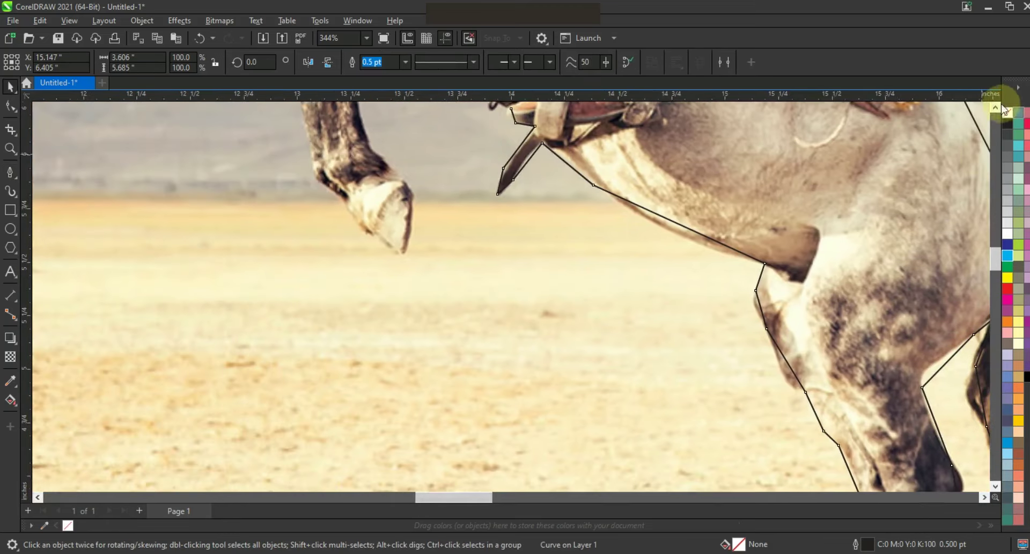
click(995, 107)
key(space)
key(space)
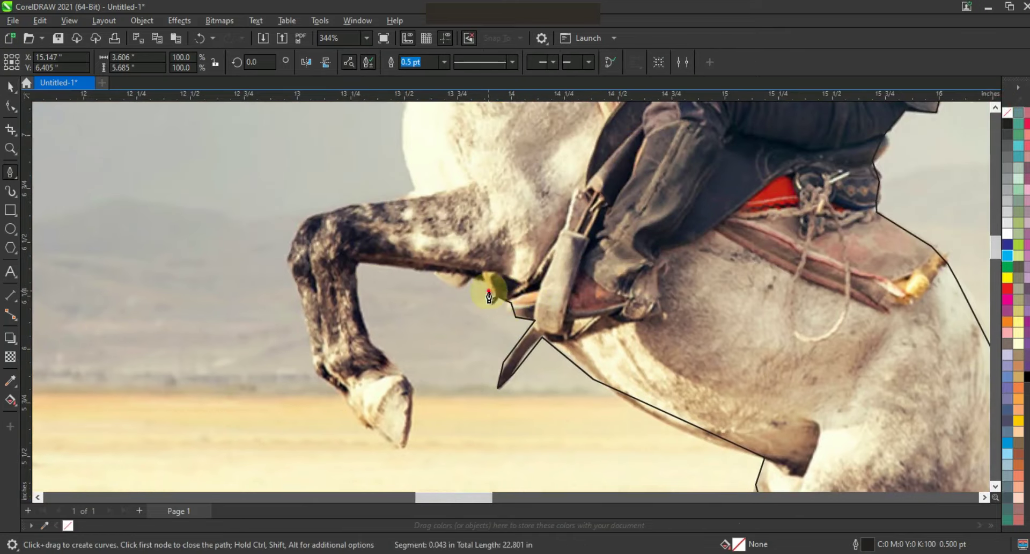
click(432, 272)
click(358, 265)
click(368, 339)
click(395, 365)
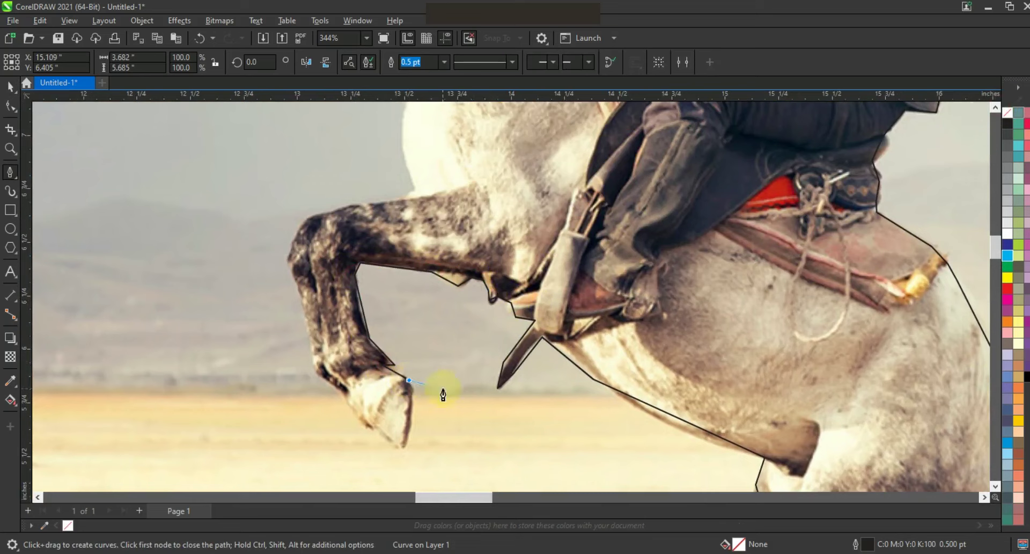
click(314, 362)
click(406, 194)
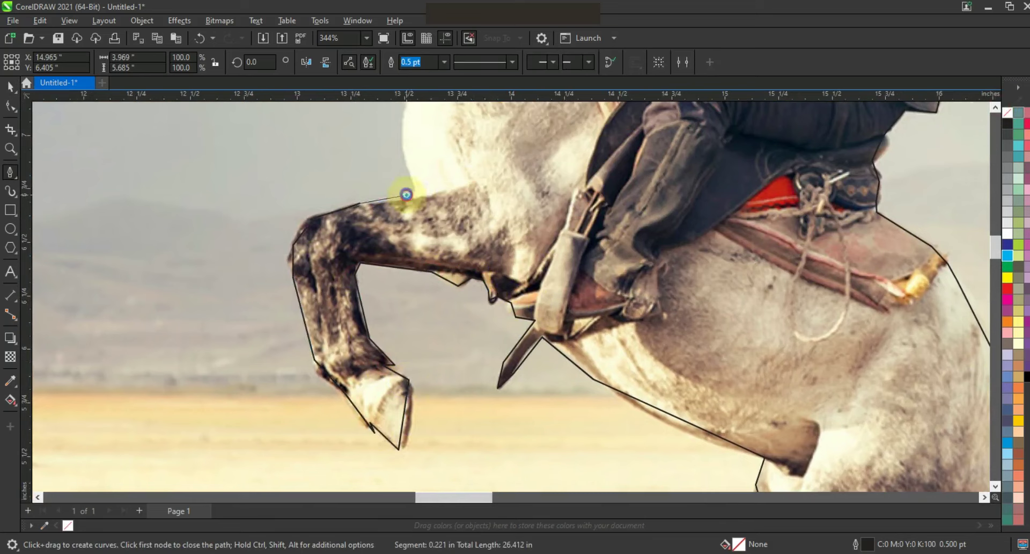
Trace up the horse's chest and throat, along the jaw and around the muzzle, closing the path at its starting node.
key(space)
click(995, 107)
key(space)
click(415, 383)
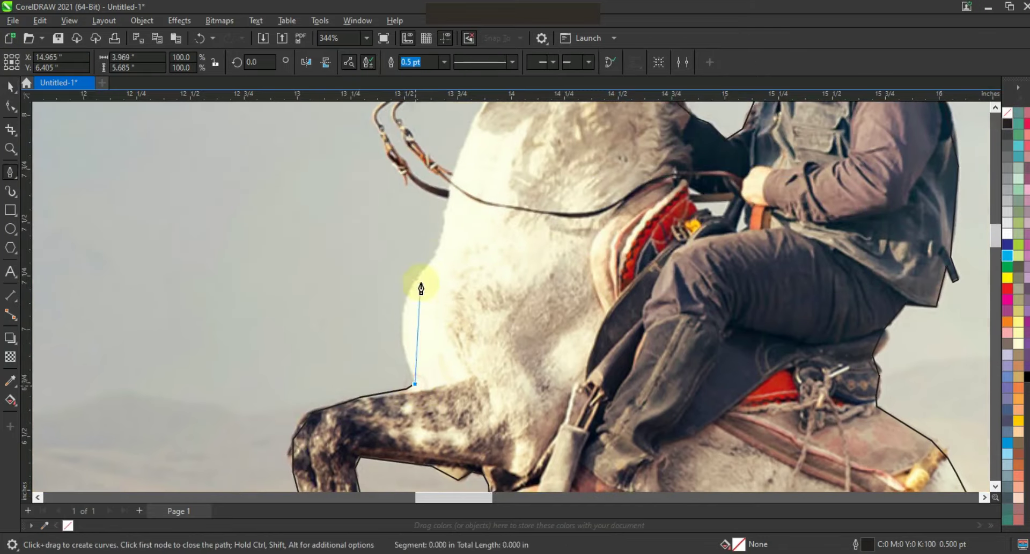
click(995, 107)
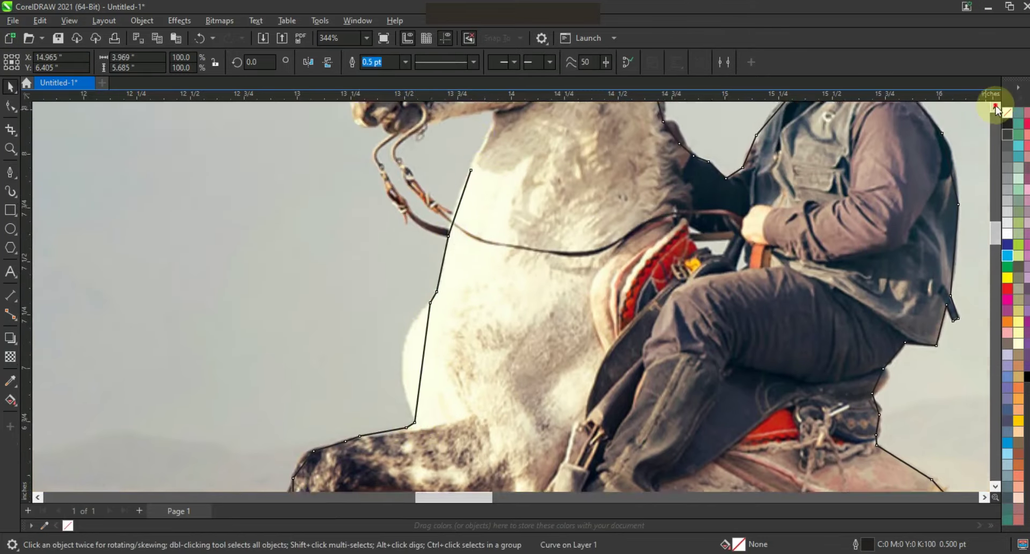
click(497, 265)
click(428, 281)
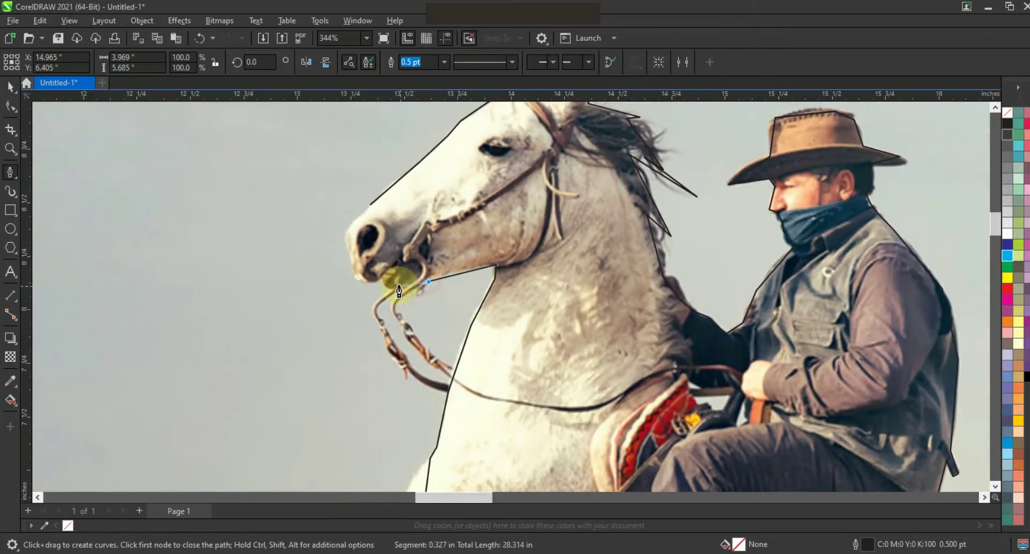
click(351, 265)
click(370, 206)
Use the Shape tool to bend the straight segments around both of the horse's ears into curves.
click(10, 105)
scroll(607, 310, down, 3)
key(shift+F2)
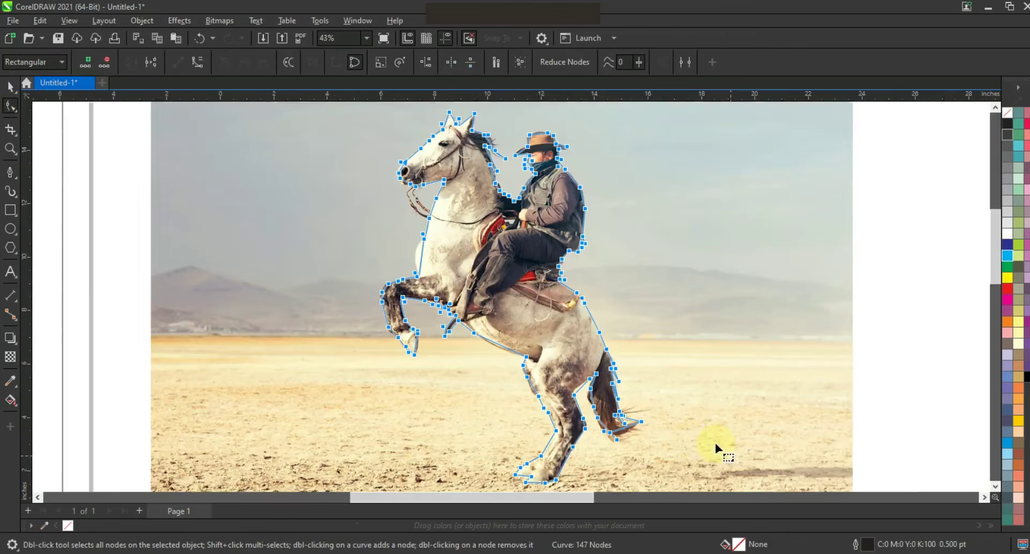
click(10, 149)
click(424, 107)
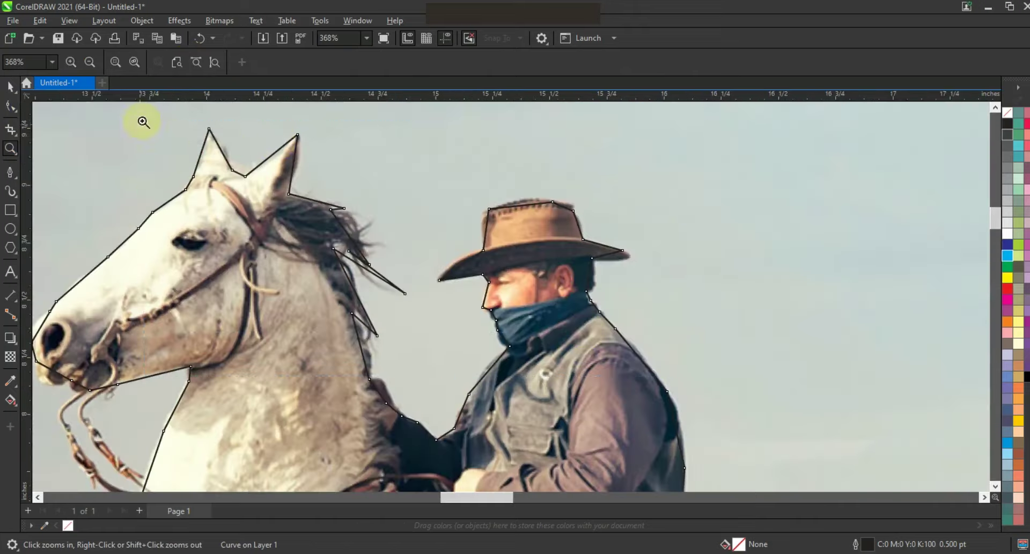
click(143, 122)
click(10, 106)
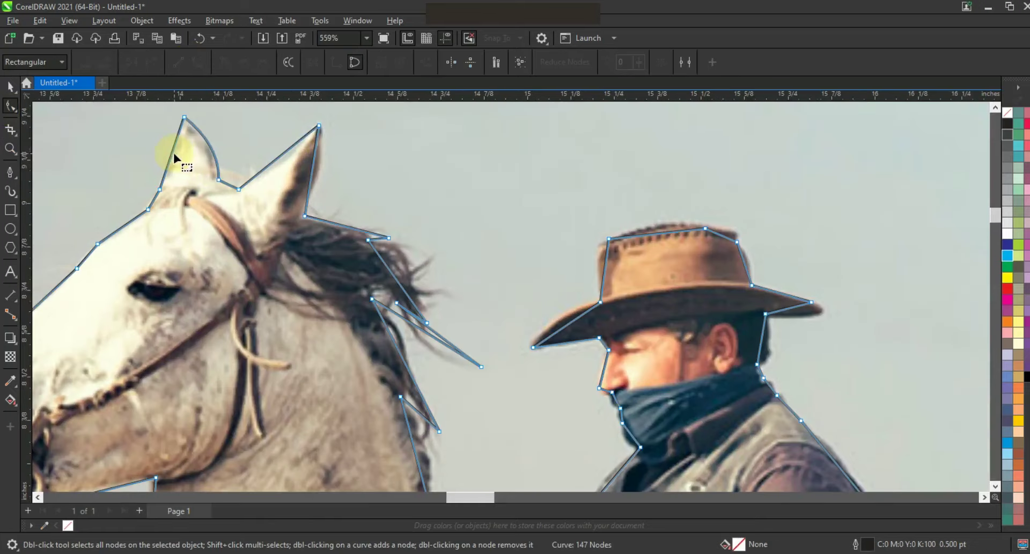
drag(173, 153, 183, 156)
drag(231, 190, 242, 178)
drag(309, 186, 317, 186)
Bend the outline segments along the horse's mane into curved strands of hair.
drag(348, 227, 352, 220)
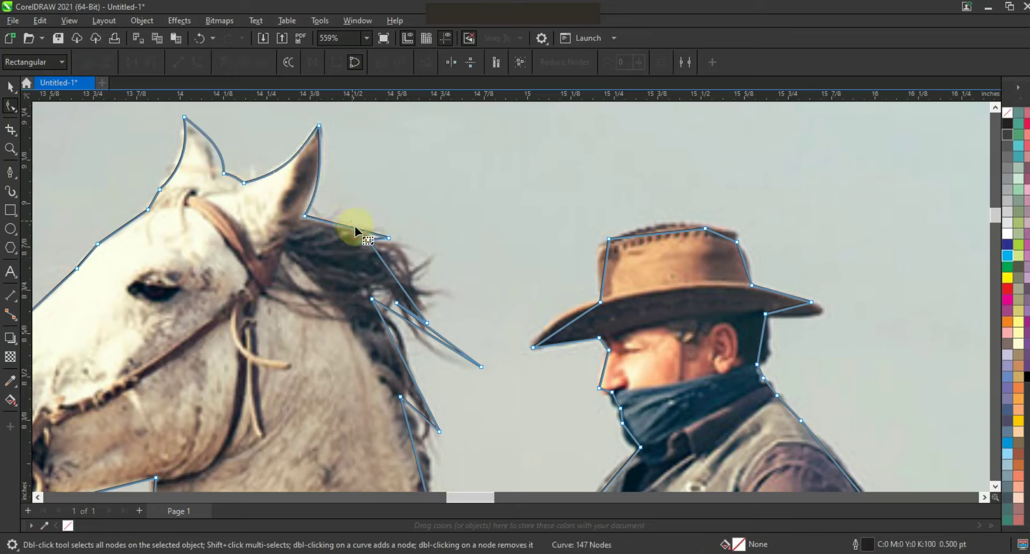
mouse_move(396, 278)
mouse_down()
mouse_move(413, 254)
mouse_move(409, 266)
mouse_up()
click(384, 322)
drag(428, 375, 396, 340)
click(421, 411)
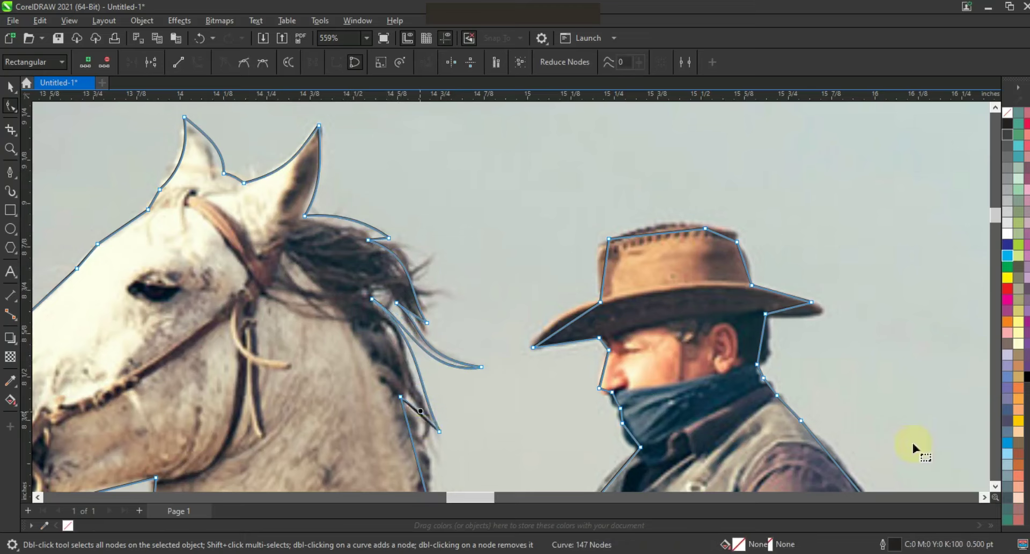
Curve the segments at the base of the mane and along the rider's front arm and chest to match the photo.
scroll(420, 303, down, 3)
drag(436, 364, 465, 385)
click(608, 326)
drag(566, 395, 564, 394)
Shape the segments along the rider's neck scarf, nose and forehead to follow his profile.
click(10, 149)
drag(574, 148, 813, 334)
click(11, 106)
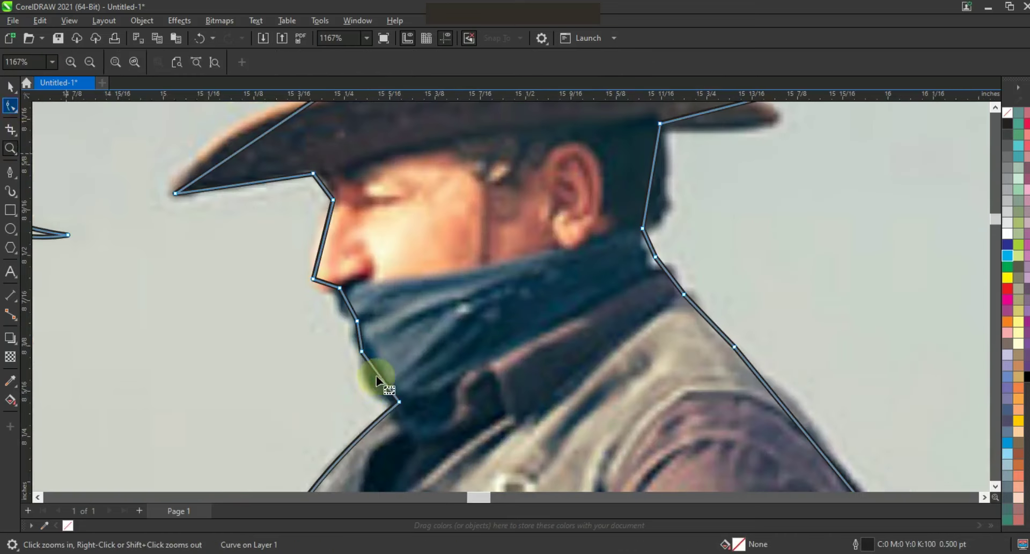
drag(378, 374, 372, 380)
drag(359, 335, 341, 311)
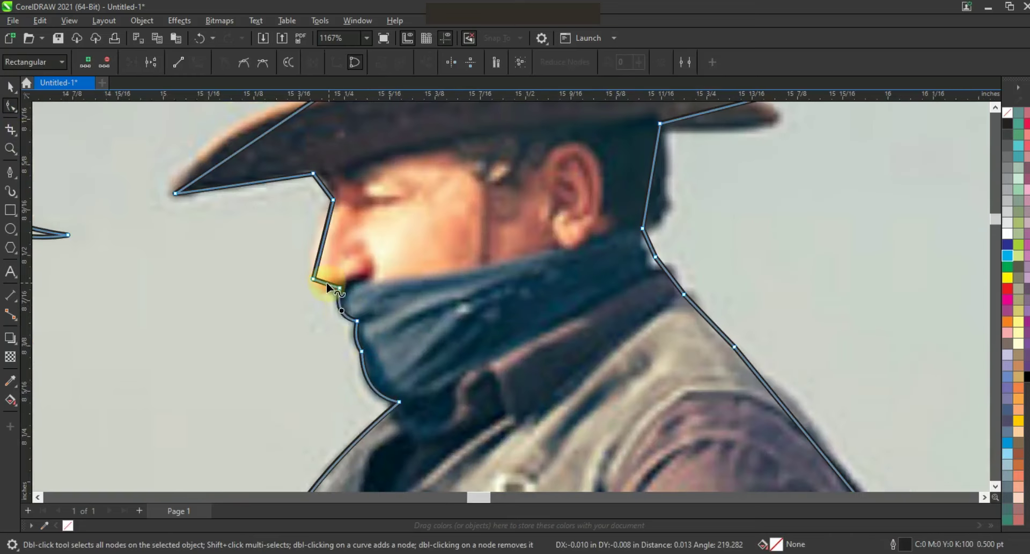
drag(322, 251, 318, 252)
drag(323, 186, 328, 184)
Curve the segments beneath the front hat brim, behind the rider's head, and along his collar and upper back.
drag(238, 185, 232, 190)
drag(648, 204, 646, 244)
drag(669, 275, 673, 271)
drag(774, 395, 787, 396)
Bend the segments around the hat's crown and brim to fit its rounded contour.
scroll(628, 312, down, 1)
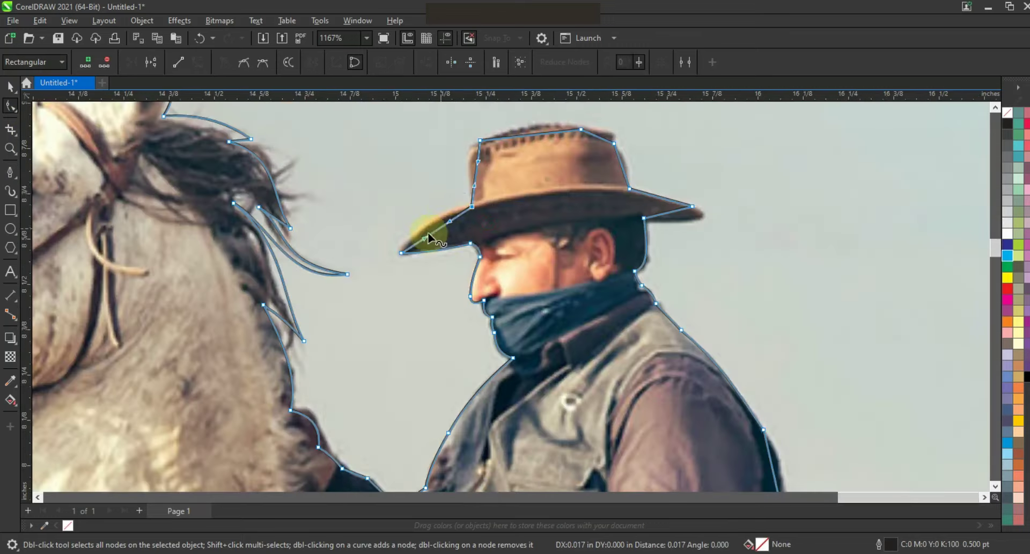
drag(427, 234, 417, 224)
drag(477, 162, 468, 161)
drag(537, 133, 539, 127)
drag(621, 159, 622, 159)
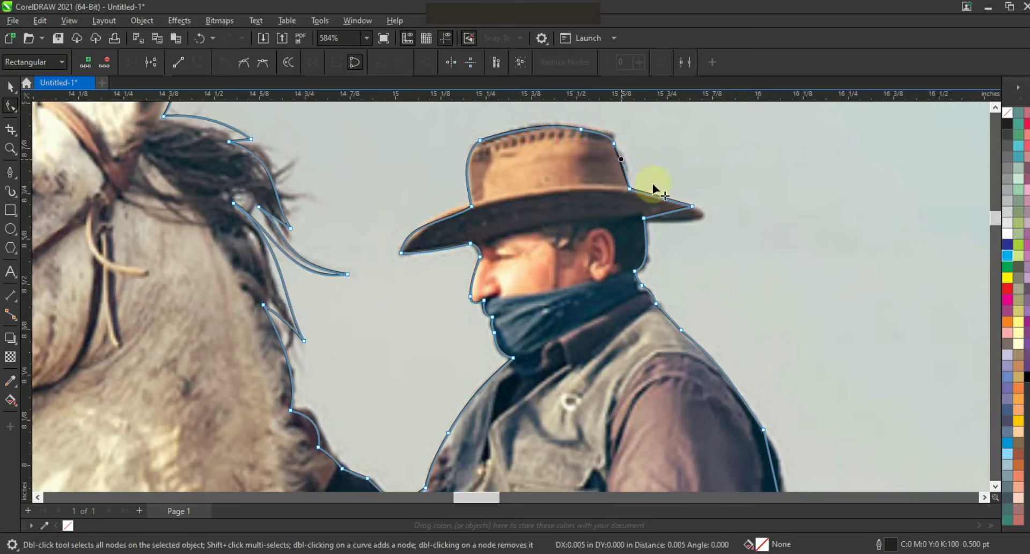
drag(690, 217, 698, 219)
Curve the outline segments down the rider's back, around the saddle area and over the horse's rump to match the photo.
click(995, 486)
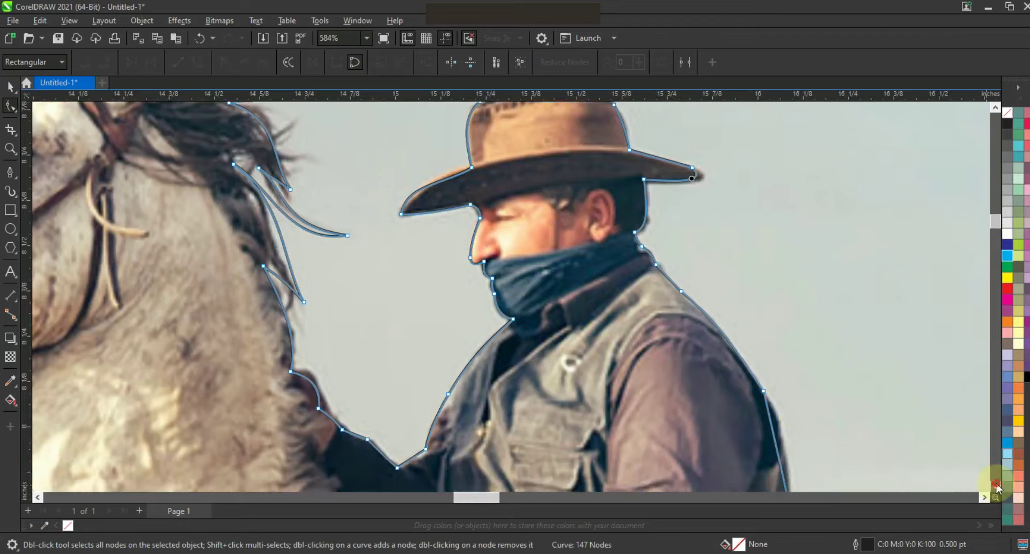
scroll(784, 294, down, 2)
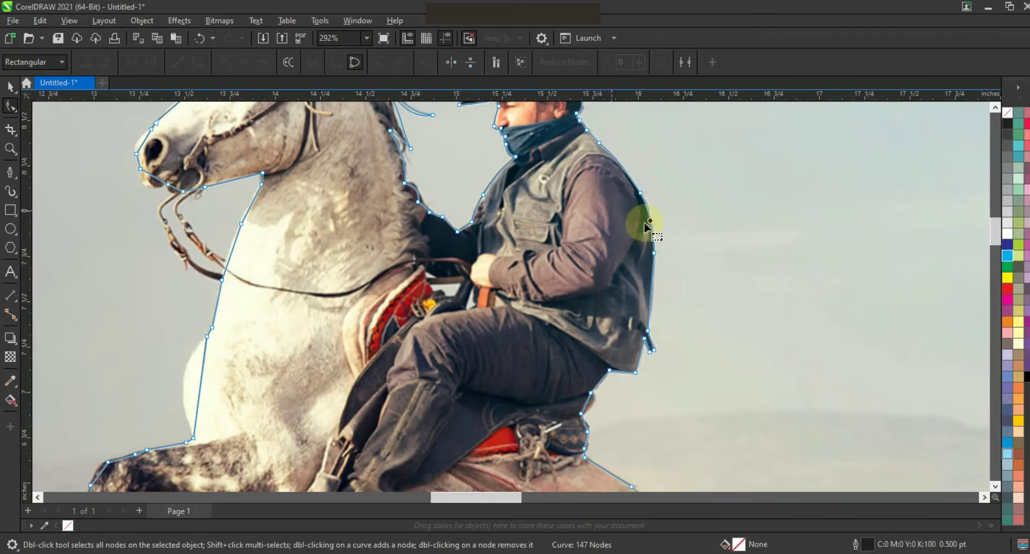
click(10, 150)
right_click(462, 274)
drag(472, 299, 676, 449)
click(10, 103)
drag(450, 237, 472, 208)
drag(451, 282, 452, 260)
scroll(589, 359, down, 2)
click(575, 417)
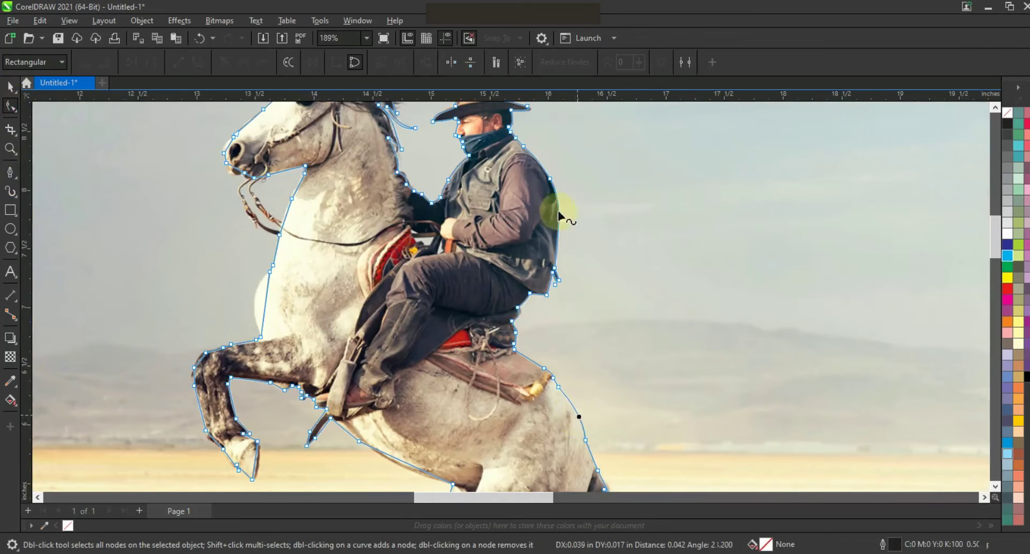
Curve the outline segments along the inner edge and tip of the horse's tail to follow the hair.
double_click(11, 149)
click(601, 413)
click(11, 105)
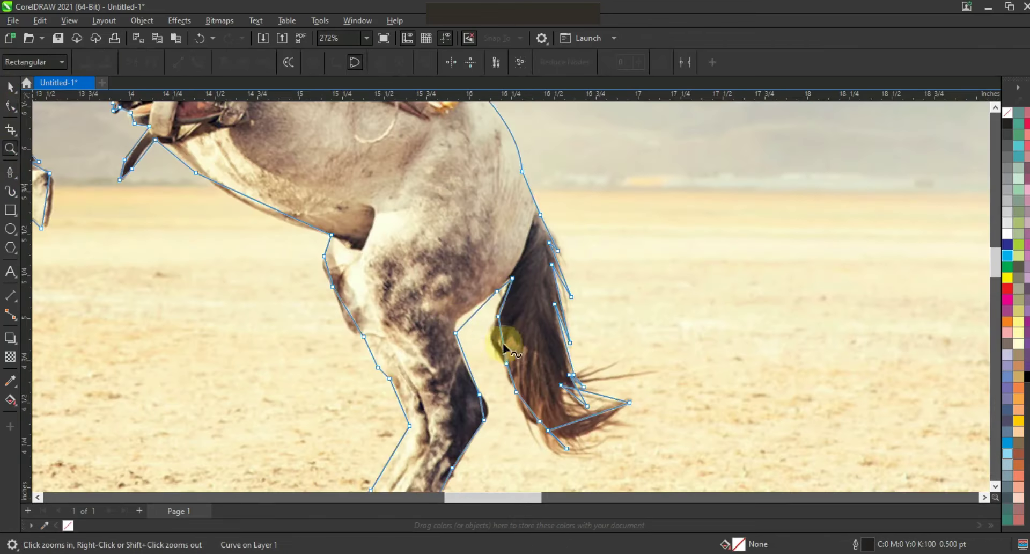
drag(505, 343, 497, 342)
drag(531, 412, 584, 436)
click(576, 427)
drag(597, 393, 576, 416)
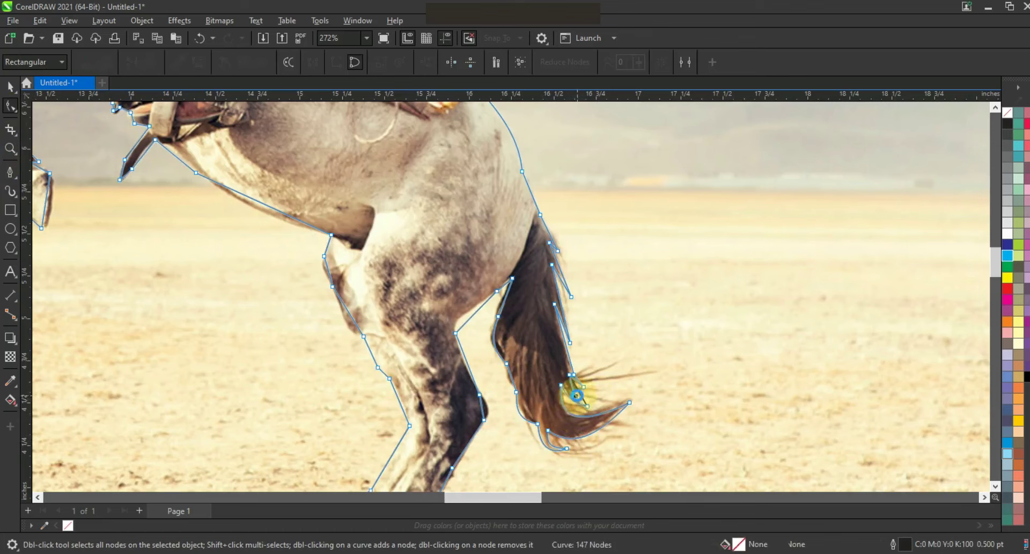
Bend the segments along the rear edge of the hind leg to fit the thigh and hock.
click(461, 318)
drag(460, 318, 459, 317)
drag(469, 368, 465, 366)
drag(481, 407, 484, 407)
scroll(447, 230, down, 1)
Curve the segments along the front of the hind leg and beneath the horse's belly to match the photo.
click(11, 149)
drag(338, 257, 549, 400)
click(10, 106)
drag(419, 186, 412, 194)
drag(469, 279, 473, 276)
click(889, 233)
click(995, 107)
click(995, 107)
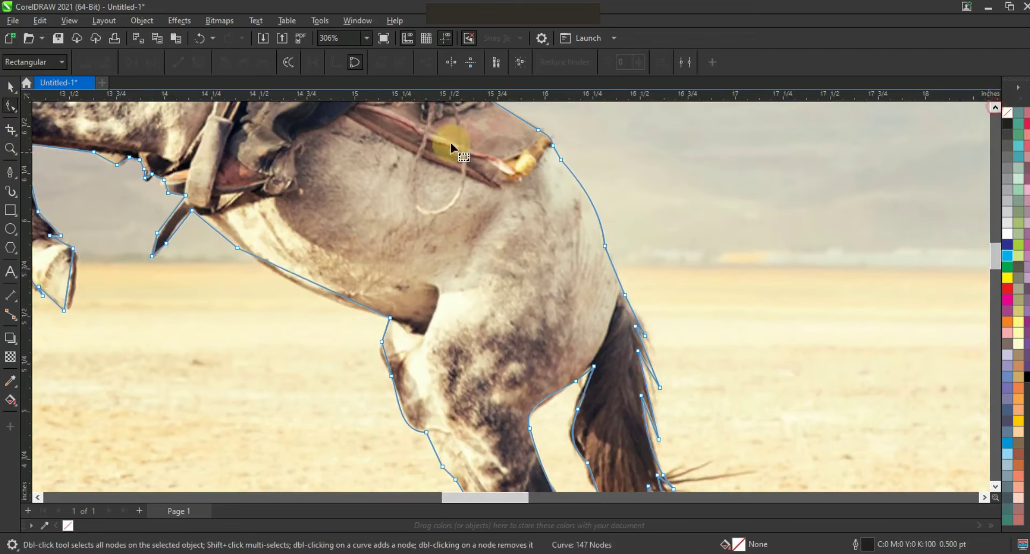
drag(304, 290, 303, 288)
Shape the segments around the raised foreleg and up the horse's chest to follow their contours.
key(F3)
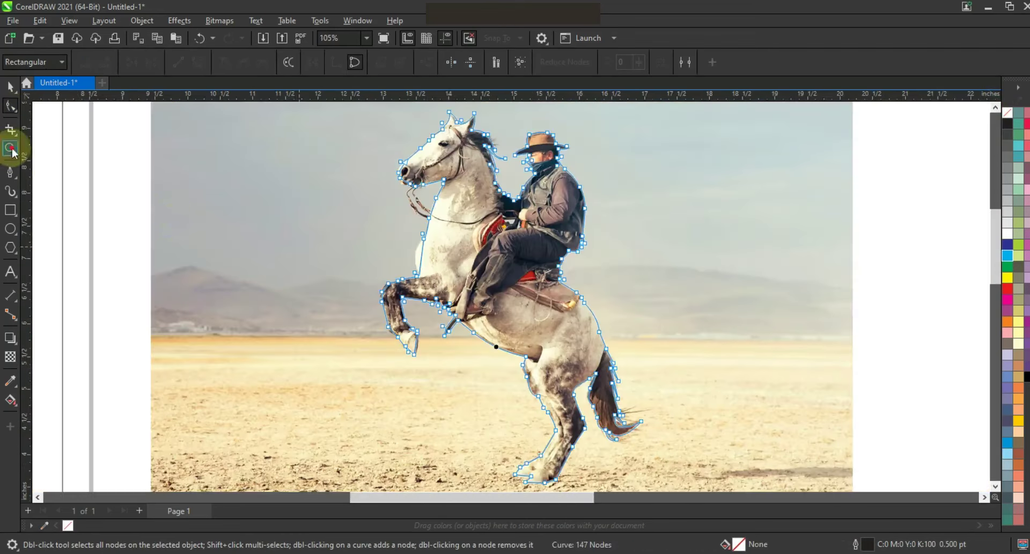
click(10, 148)
drag(389, 239, 533, 385)
key(F10)
drag(344, 341, 343, 342)
drag(321, 389, 316, 392)
drag(293, 300, 289, 299)
drag(393, 199, 377, 199)
Curve the outline along the front of the horse's neck, its chin, lips and nose.
click(995, 107)
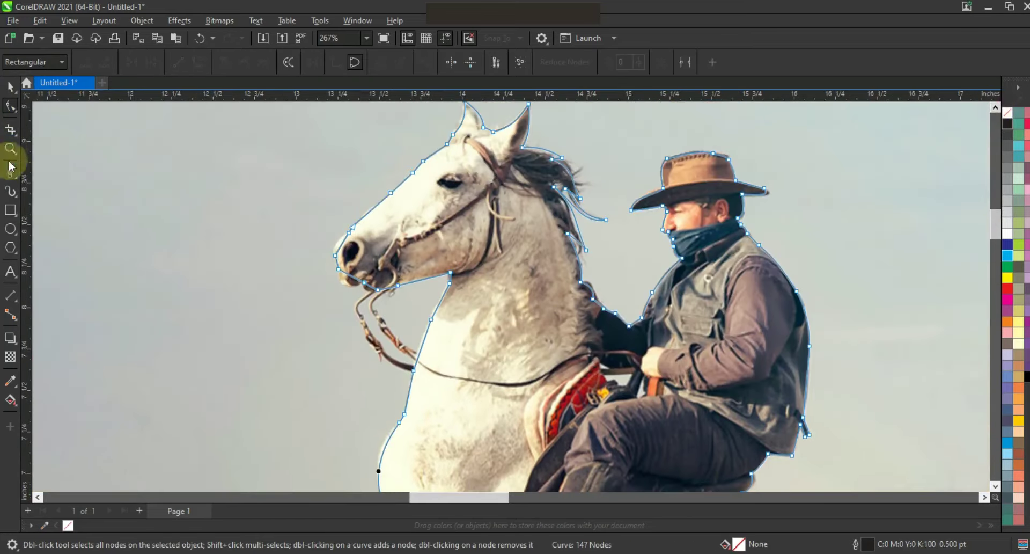
click(10, 148)
drag(175, 171, 663, 377)
key(F10)
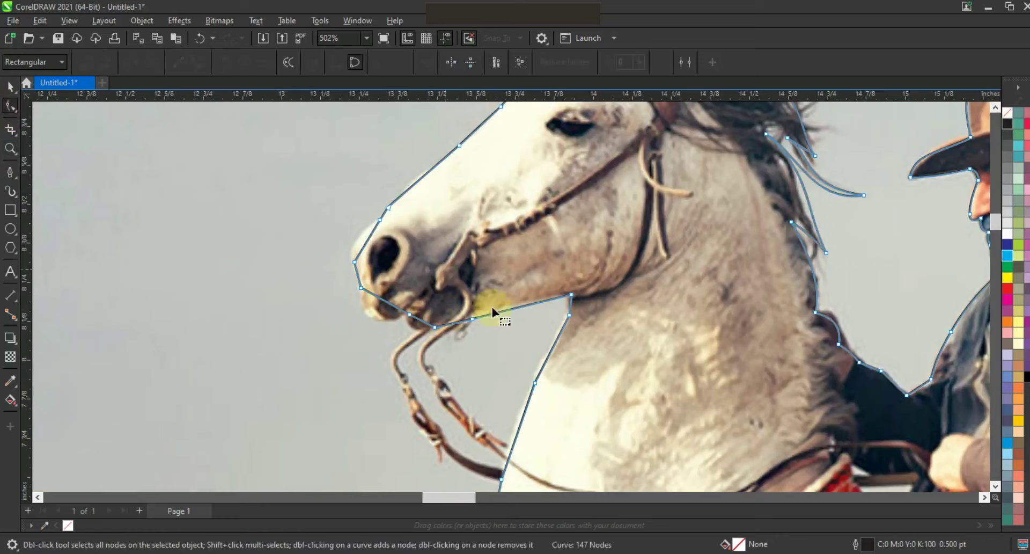
drag(524, 412, 521, 411)
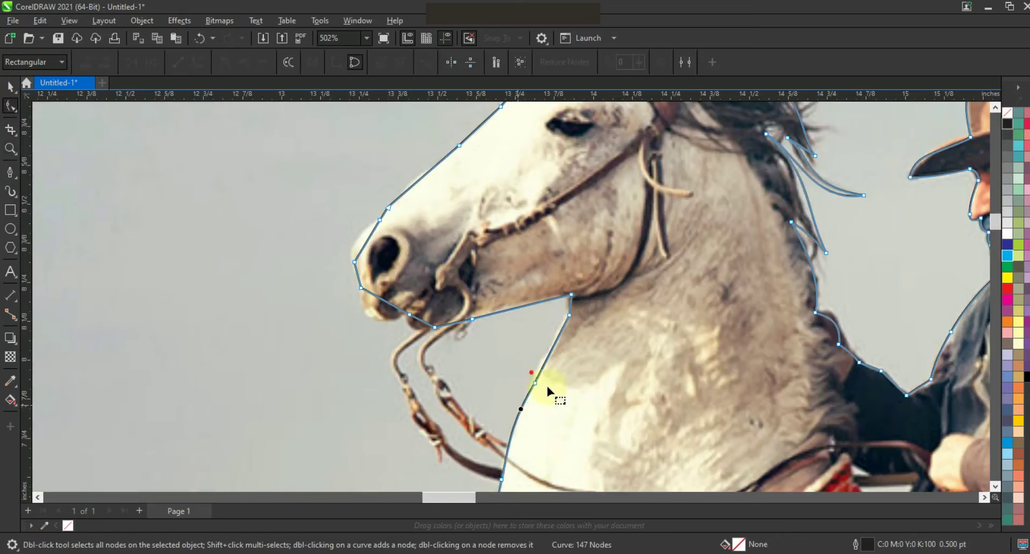
drag(418, 321, 384, 318)
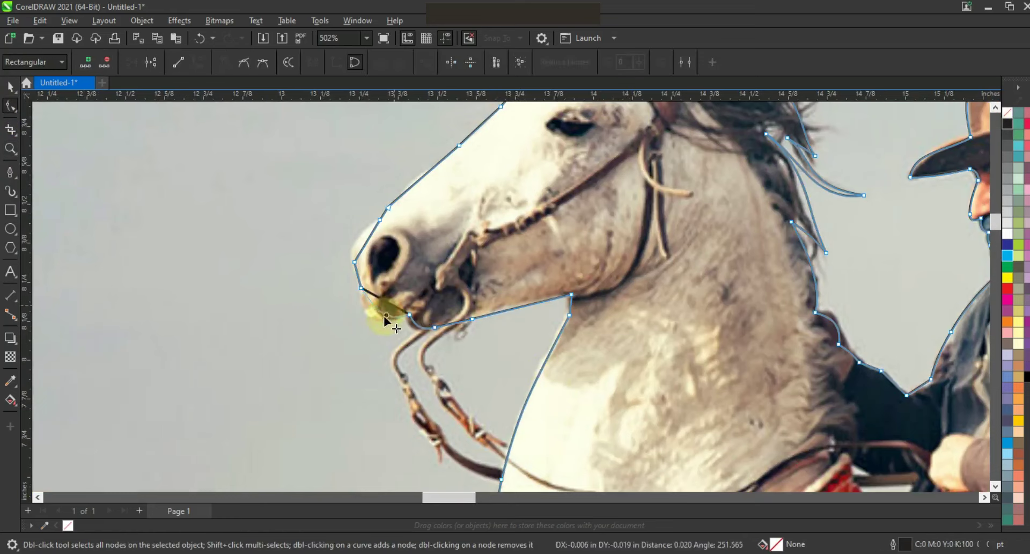
drag(367, 249, 355, 248)
drag(373, 316, 369, 318)
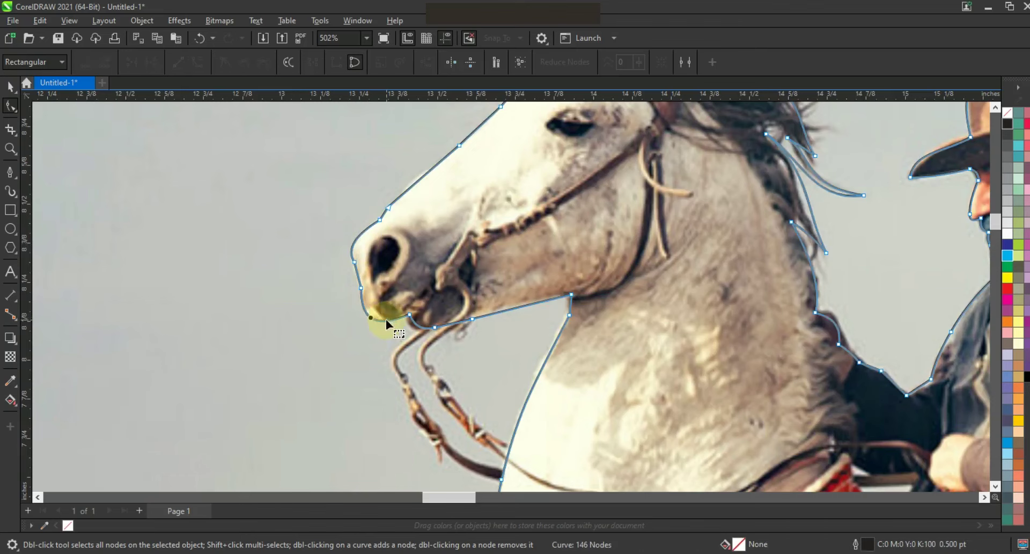
Trace the inner hanging rein with a closed Pen outline from the horse's mouth to its neck.
scroll(495, 345, down, 1)
click(10, 149)
drag(495, 292, 620, 428)
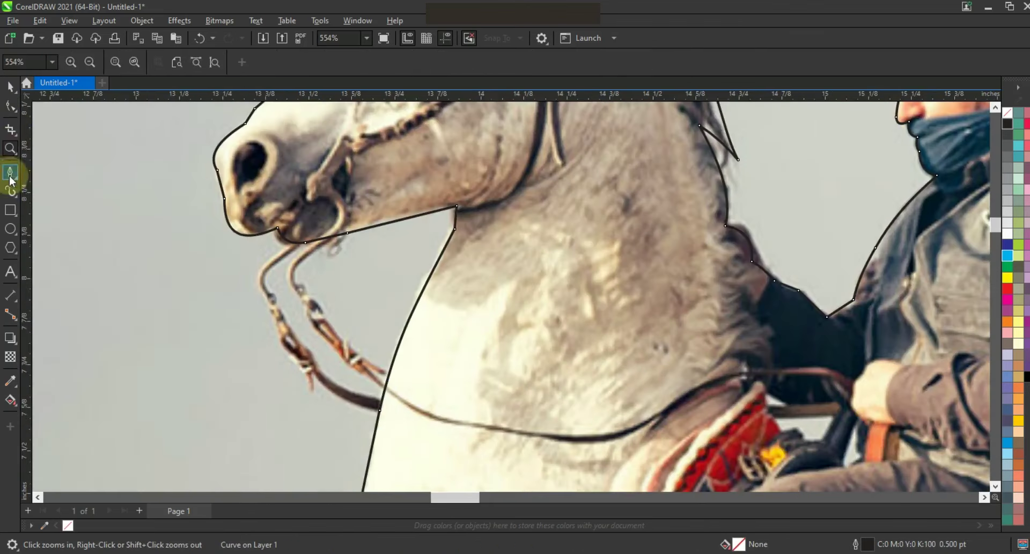
click(10, 173)
click(336, 237)
click(302, 263)
click(301, 285)
click(329, 324)
click(356, 348)
click(393, 381)
click(386, 390)
click(295, 292)
click(309, 236)
click(342, 226)
Curve the inner rein outline's segments to fit the strap and delete its surplus node.
click(9, 108)
key(shift+F2)
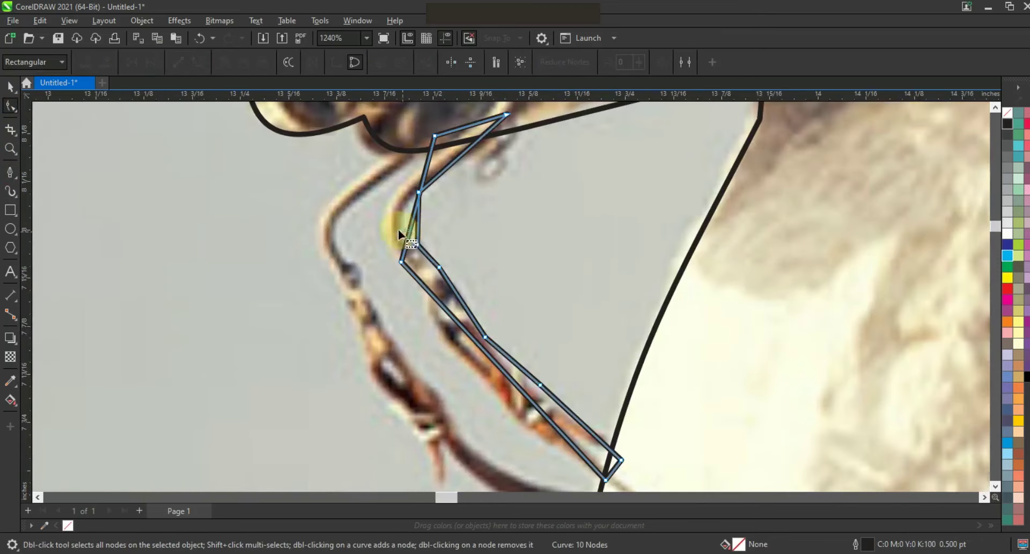
drag(396, 224, 388, 219)
drag(439, 175, 434, 171)
drag(418, 220, 399, 222)
drag(457, 294, 457, 296)
key(Delete)
mouse_move(493, 364)
mouse_down()
mouse_move(484, 371)
mouse_move(510, 365)
mouse_up()
drag(575, 416, 571, 421)
Trace the outer hanging rein, including its pointed strap end, with a closed Pen outline reaching the horse's neck.
click(9, 173)
click(422, 142)
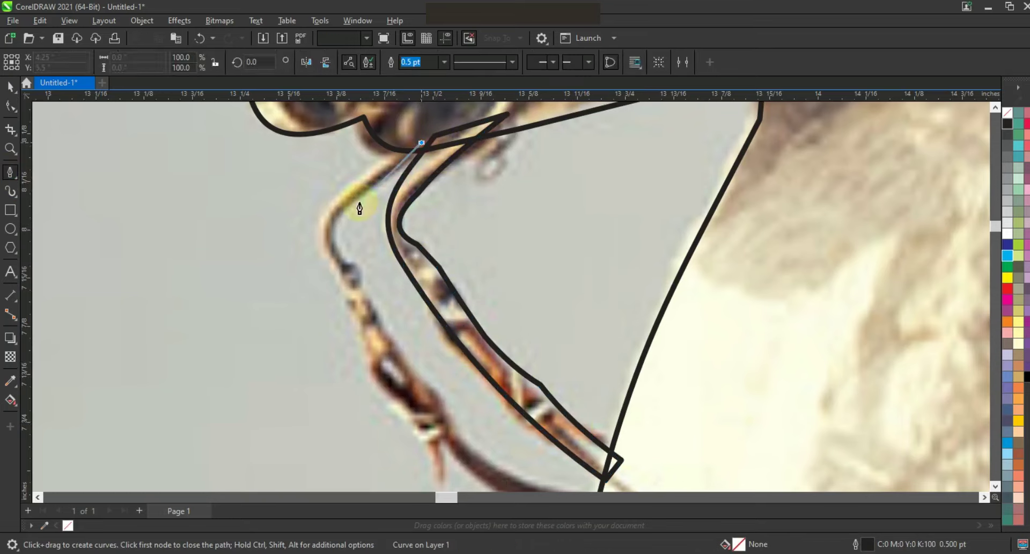
click(351, 201)
click(343, 257)
click(422, 375)
click(455, 433)
scroll(457, 434, down, 1)
click(523, 390)
click(518, 403)
click(446, 358)
click(445, 385)
click(393, 291)
click(384, 242)
click(424, 209)
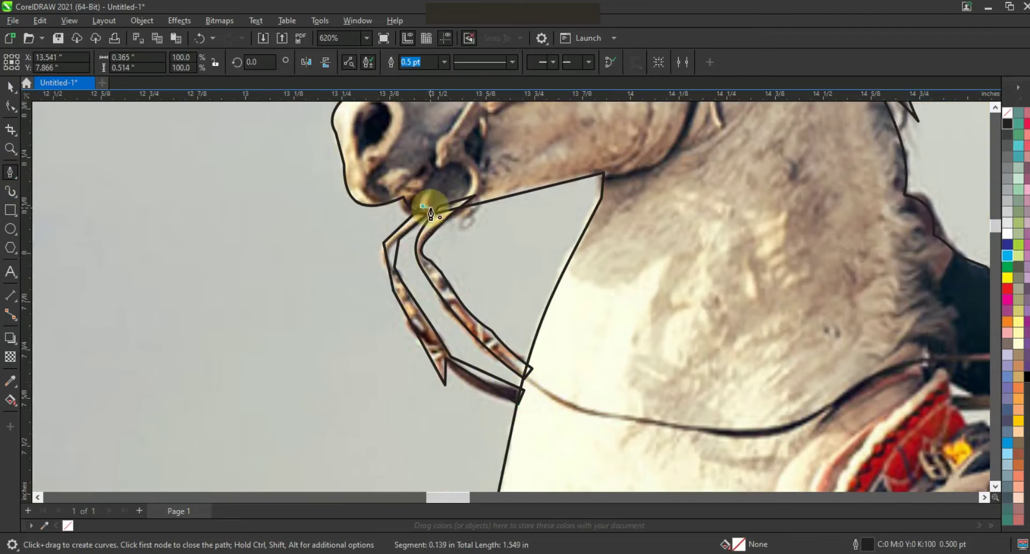
Bend the outer rein outline's segments to follow the strap's curves on both sides.
click(10, 106)
scroll(386, 314, up, 2)
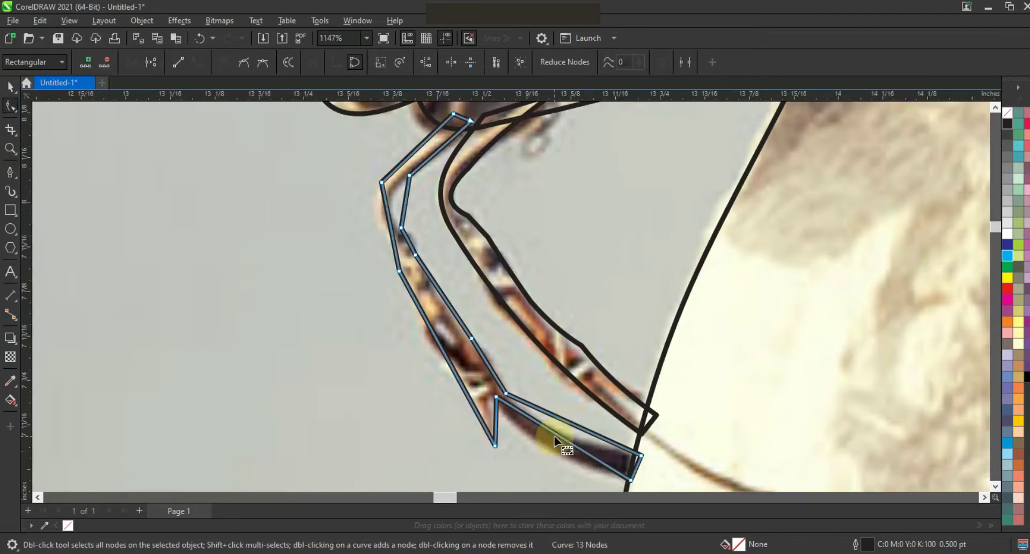
mouse_move(556, 433)
mouse_down()
mouse_move(545, 450)
mouse_move(555, 431)
mouse_up()
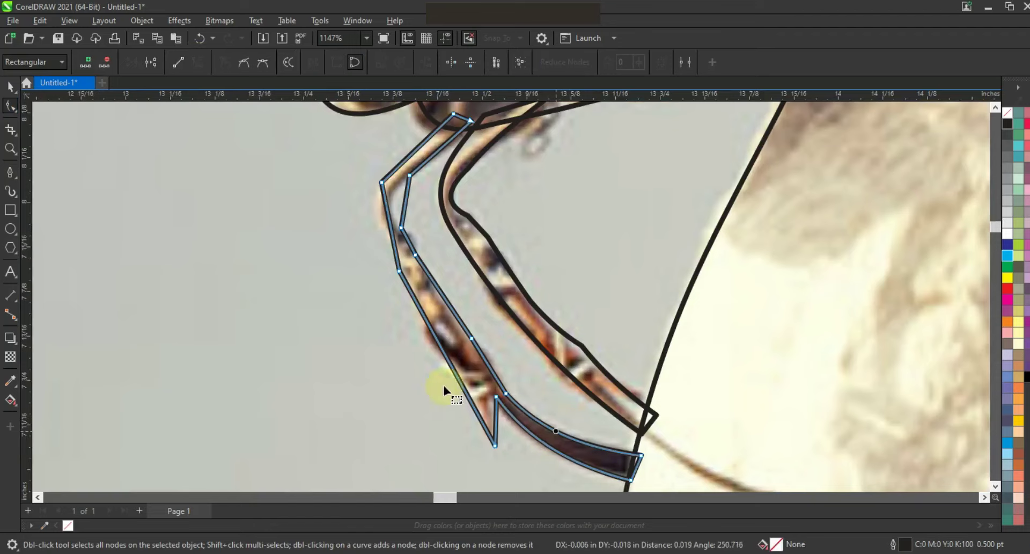
drag(436, 339, 429, 341)
drag(390, 228, 379, 225)
drag(409, 156, 404, 151)
drag(405, 201, 396, 199)
Combine the rein outlines with the horse-and-rider outline, then test a fill on the result and undo it.
click(10, 86)
scroll(467, 165, down, 2)
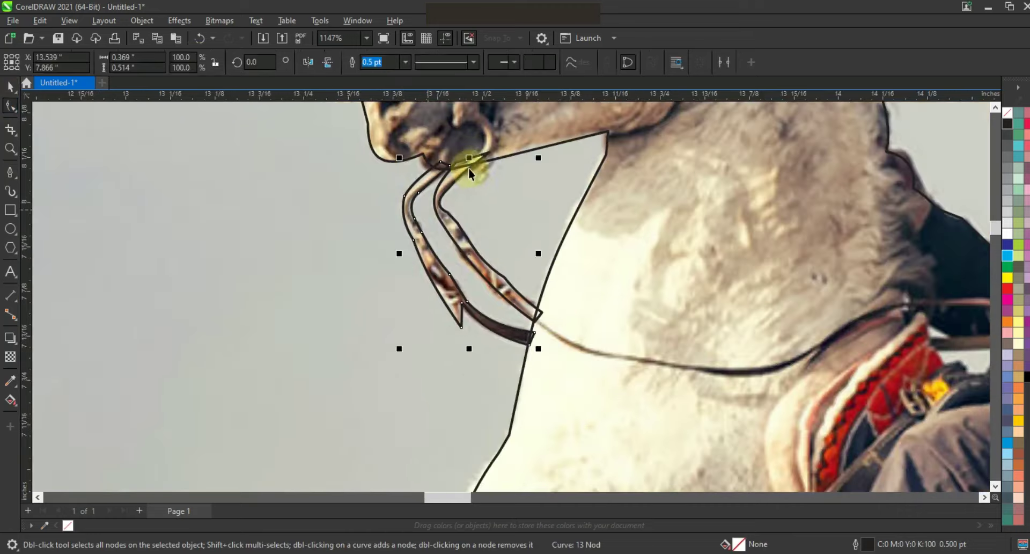
shift+click(539, 156)
scroll(415, 179, down, 5)
key(ctrl+l)
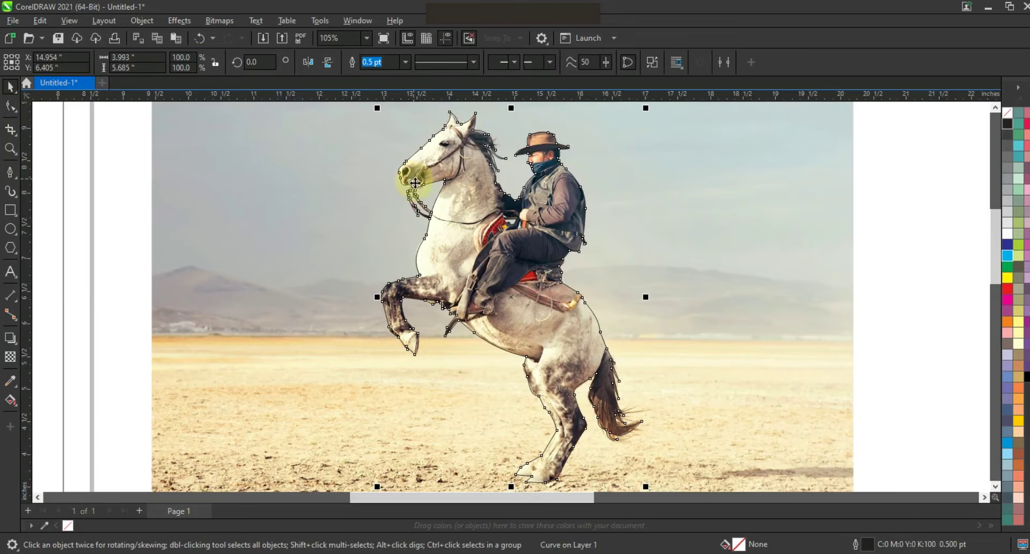
click(1008, 123)
key(ctrl+z)
Draw a closed triangular Pen outline around the small background gap beside the top of the red saddle pad.
click(10, 149)
drag(470, 187, 577, 255)
drag(325, 188, 639, 381)
click(10, 172)
click(330, 249)
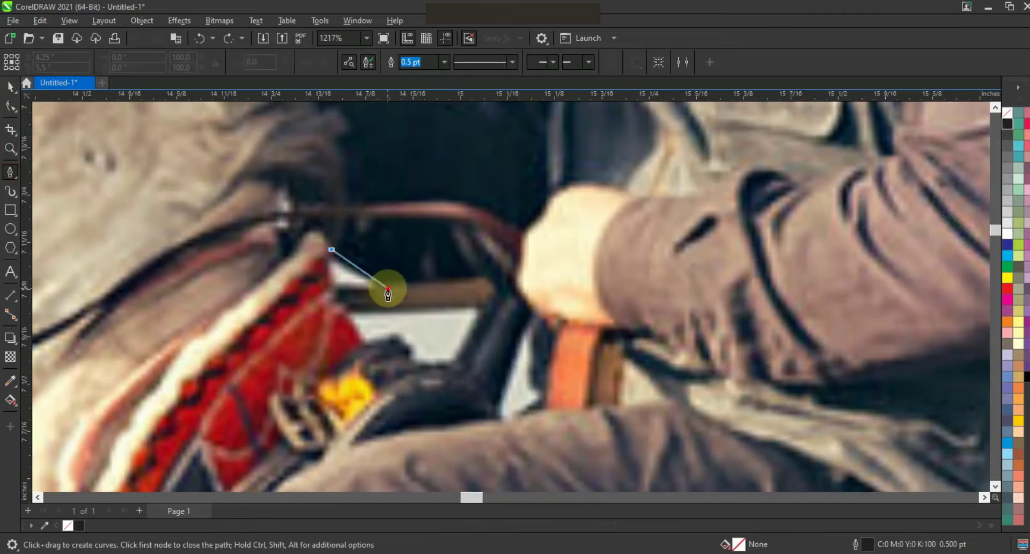
click(388, 287)
click(330, 287)
click(330, 248)
Trace the larger background gap below the brown bar near the saddle with a closed Pen outline.
click(347, 307)
click(483, 309)
click(459, 364)
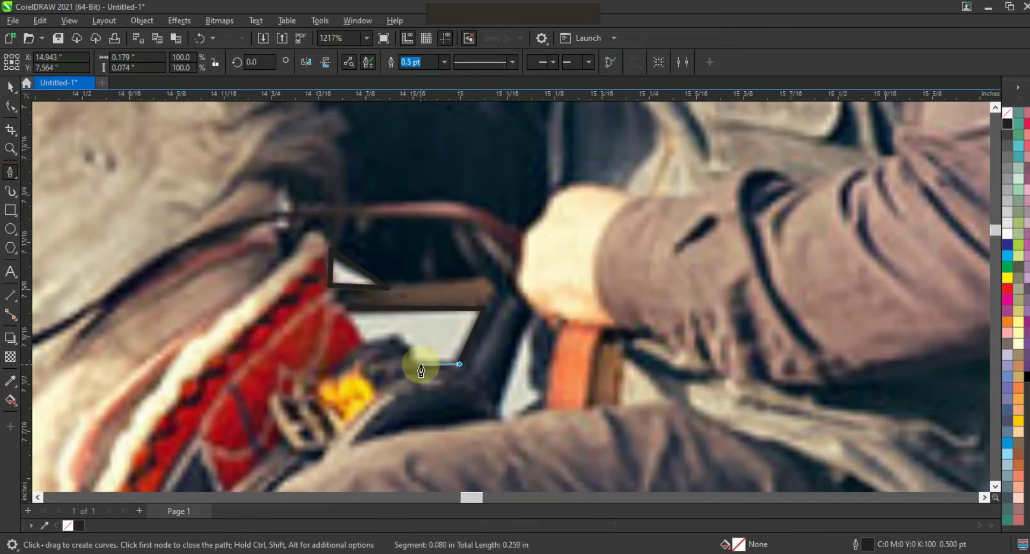
click(405, 335)
click(370, 342)
click(348, 307)
Trace the narrow background gap beneath the rider's hand, beside the orange strap, with a closed Pen outline.
click(531, 316)
click(504, 420)
click(540, 395)
click(528, 378)
click(530, 317)
Combine the three gap outlines with the horse-and-rider outline and fill the resulting silhouette with black.
click(10, 86)
shift+click(466, 335)
shift+click(369, 275)
click(378, 62)
click(379, 63)
scroll(530, 218, down, 4)
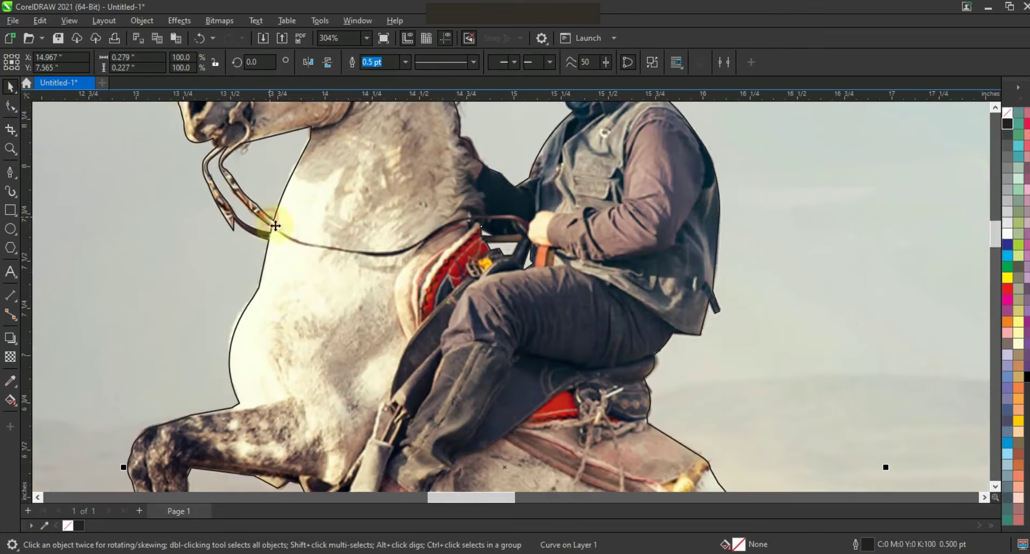
click(355, 64)
click(1025, 376)
scroll(620, 261, down, 2)
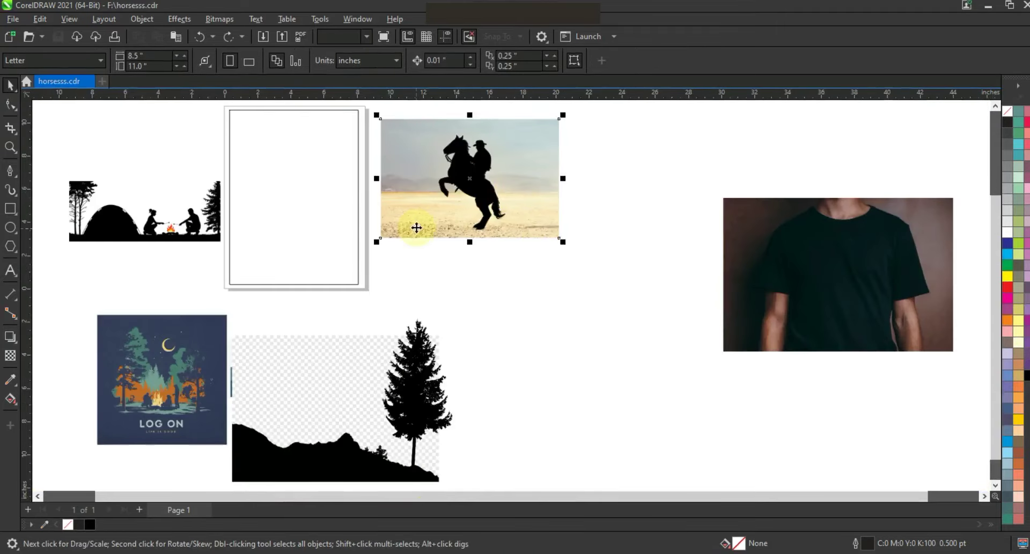
Move the horse photo off the silhouette to beside the T-shirt photo, and pull the tree bitmap clear of the mountain image.
drag(417, 227, 670, 232)
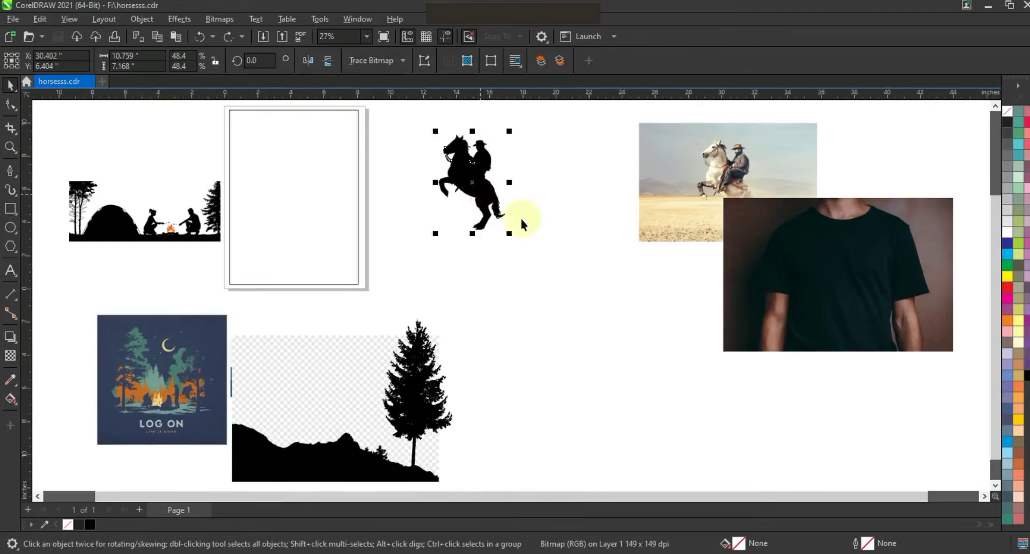
click(422, 397)
drag(422, 397, 556, 381)
Outline-trace the tree bitmap as a low quality image, and delete the original bitmap.
right_click(556, 381)
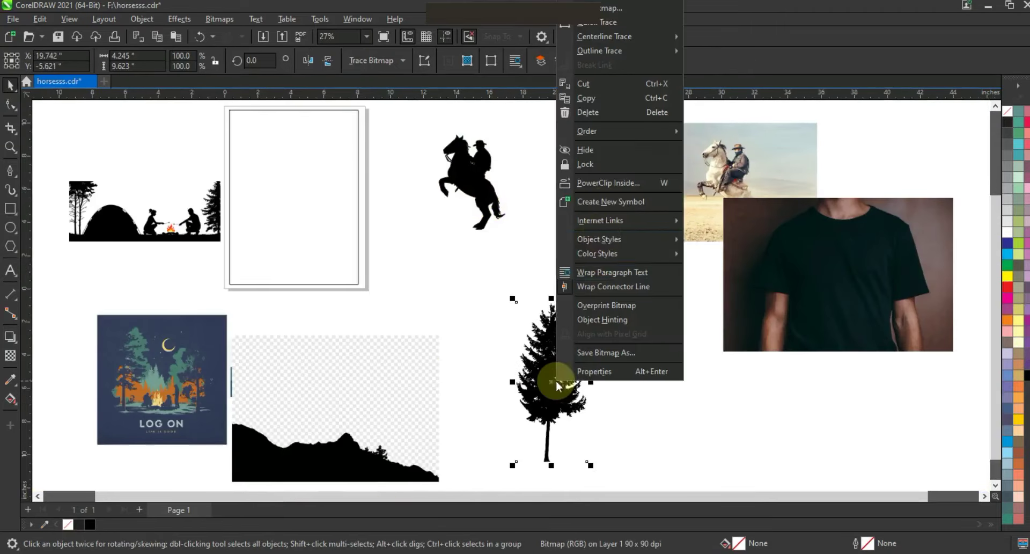
mouse_move(643, 51)
click(751, 110)
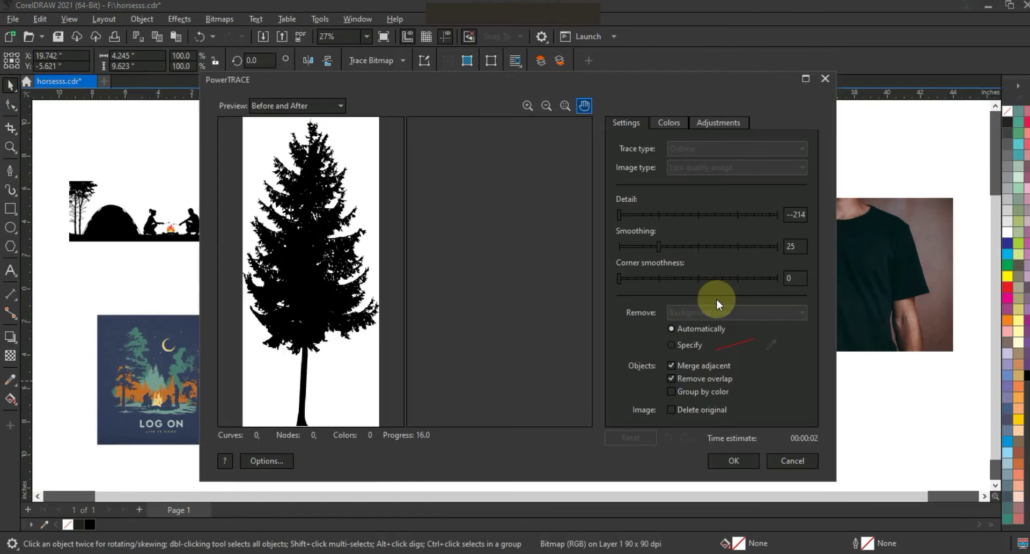
click(713, 455)
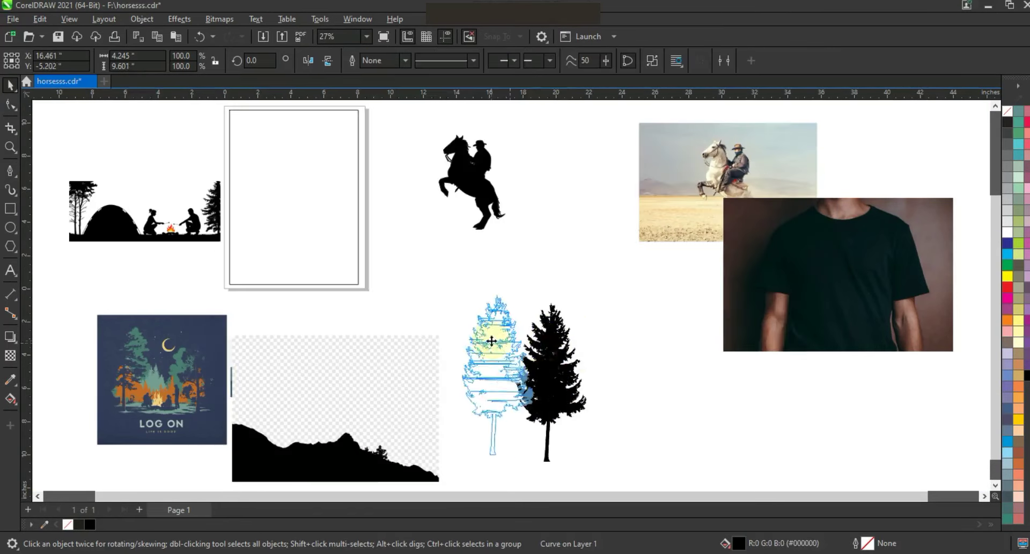
click(552, 367)
key(Delete)
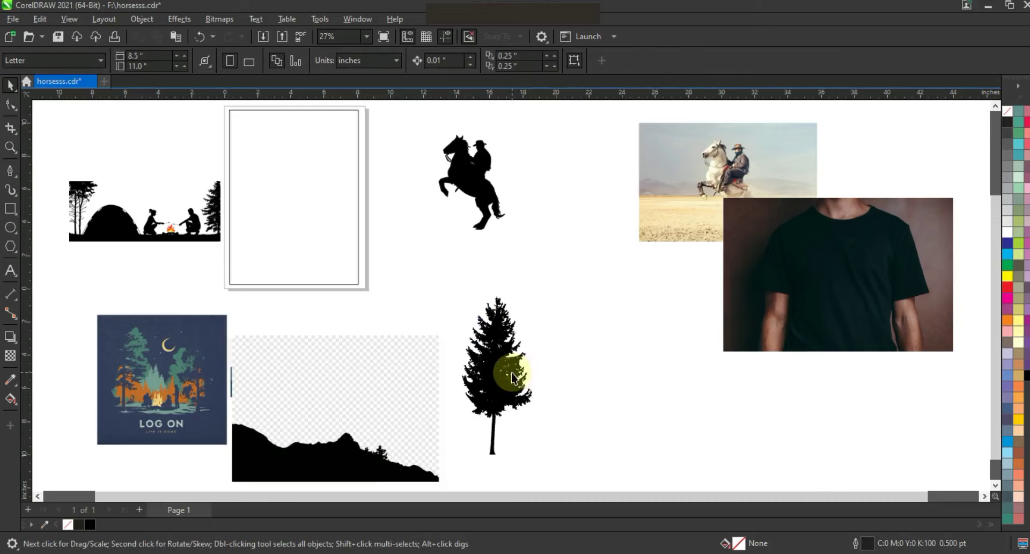
Fill the rectangle on the page with black and move the traced tree nearer to the page.
click(355, 285)
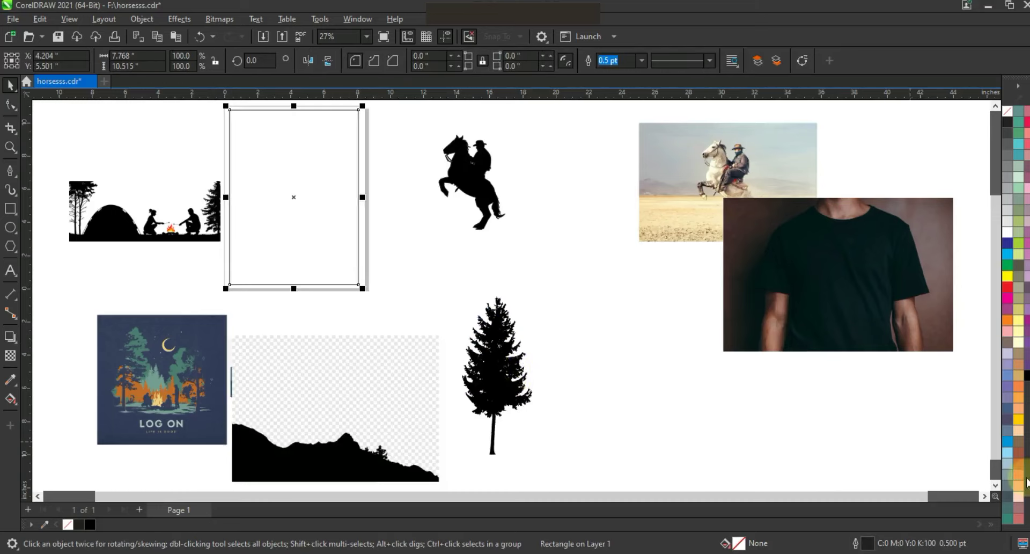
click(1026, 376)
drag(482, 345, 411, 253)
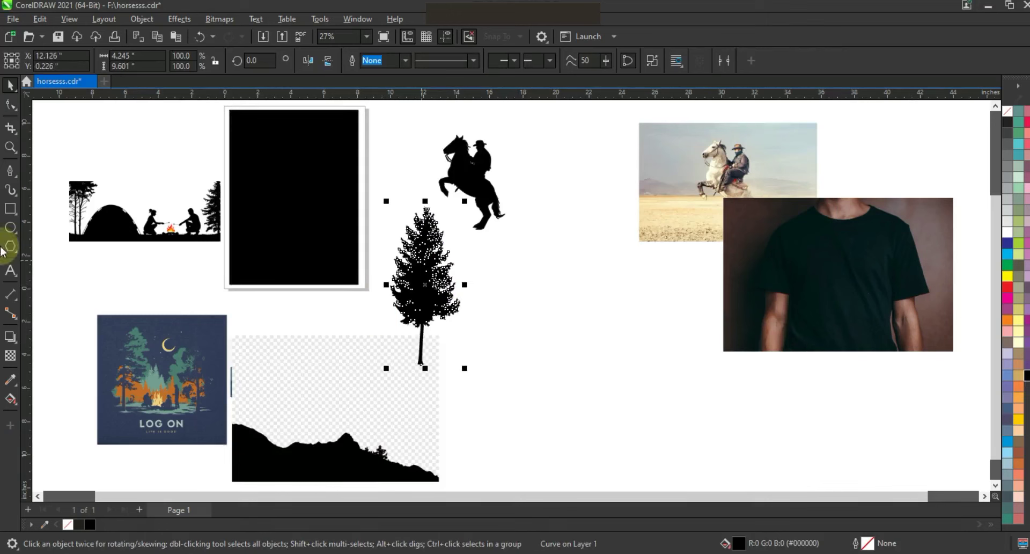
Draw an eight-sided polygon about 3.4 inches wide just below the page, beside the LOG ON artwork.
click(11, 146)
drag(99, 268, 512, 428)
click(10, 246)
drag(394, 225, 442, 272)
Sample the pale green, darker green and orange from the LOG ON artwork and apply each in turn to the polygon.
click(10, 378)
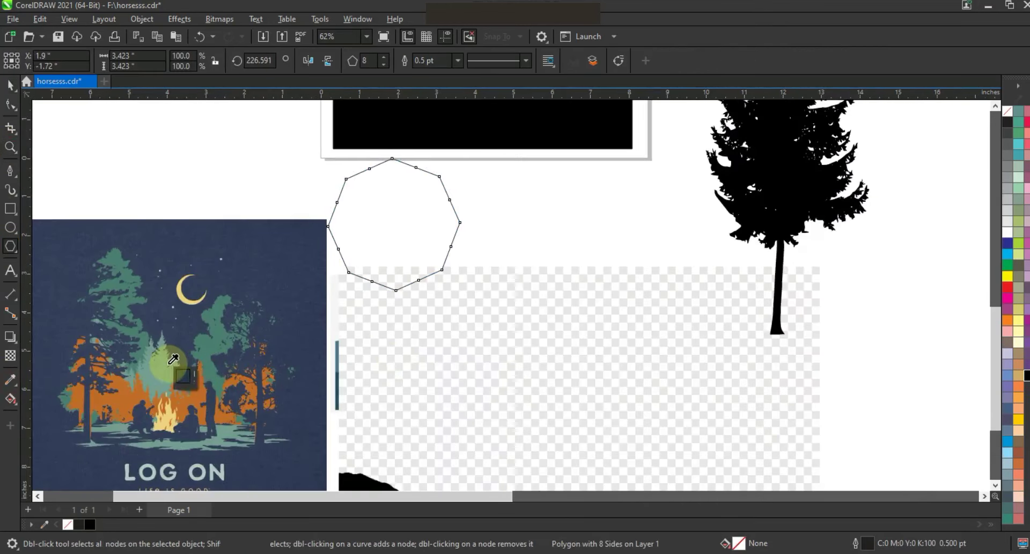
click(173, 359)
click(425, 223)
click(325, 335)
click(388, 231)
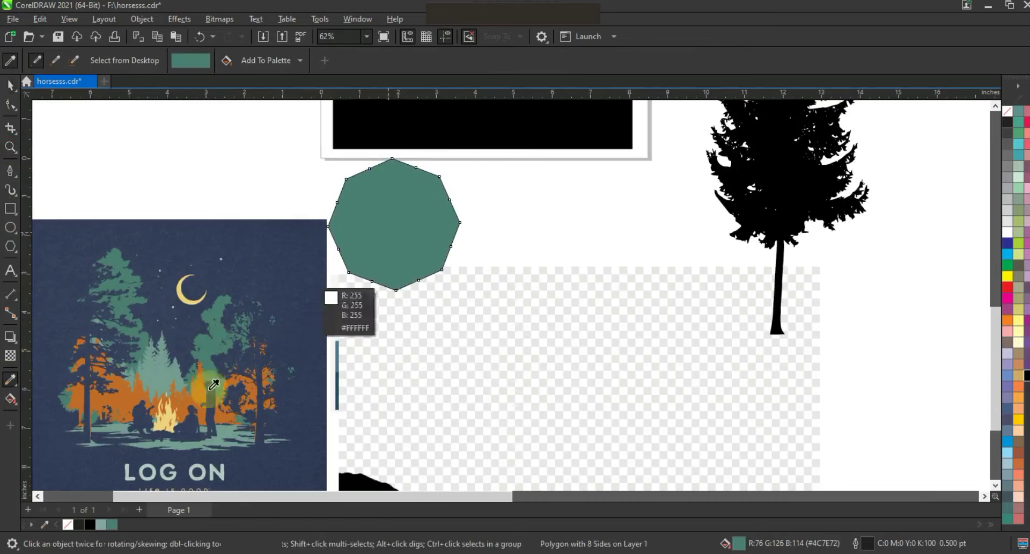
click(195, 398)
click(405, 234)
key(space)
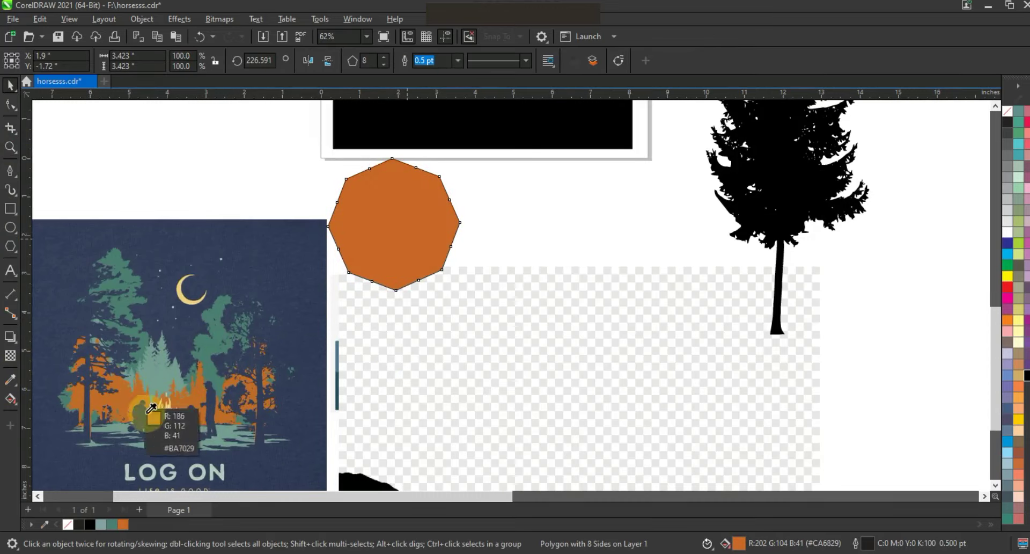
Move the traced tree onto the black rectangle and fill it with the sampled darker green.
click(10, 87)
scroll(493, 321, down, 3)
drag(641, 233, 539, 188)
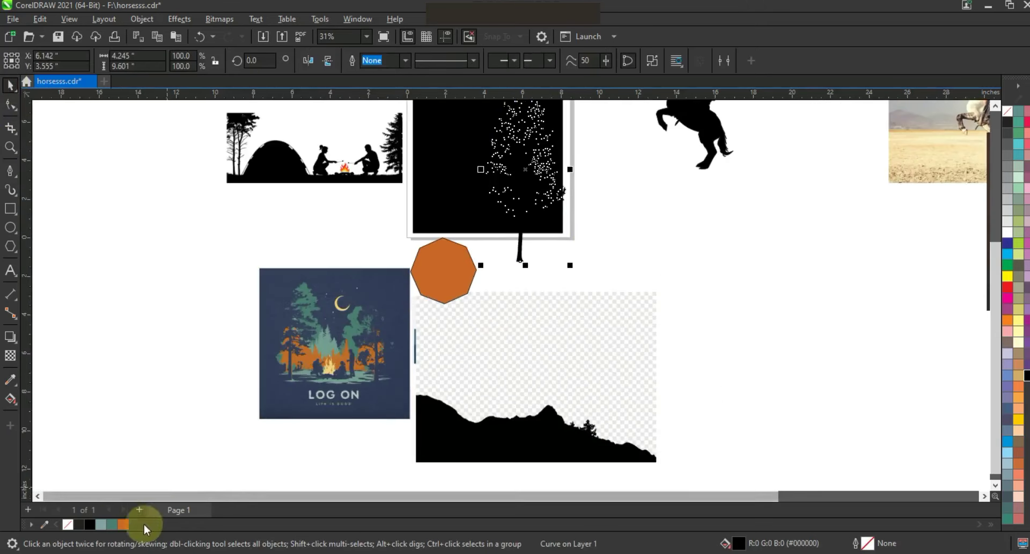
click(111, 524)
Scale the green tree down and place it upright along the black rectangle's right edge.
click(437, 170)
key(shift+F2)
drag(593, 317, 593, 252)
drag(657, 129, 640, 173)
drag(590, 298, 614, 305)
click(516, 226)
scroll(517, 227, down, 2)
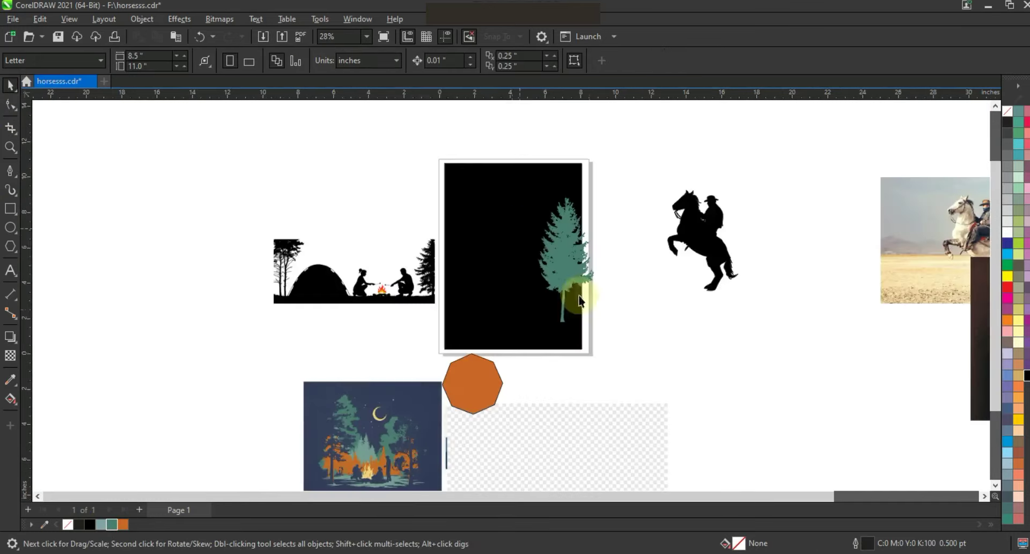
Trace the mountain bitmap as a low quality image outline, removing a specified background color.
key(F4)
drag(354, 457, 483, 433)
right_click(484, 434)
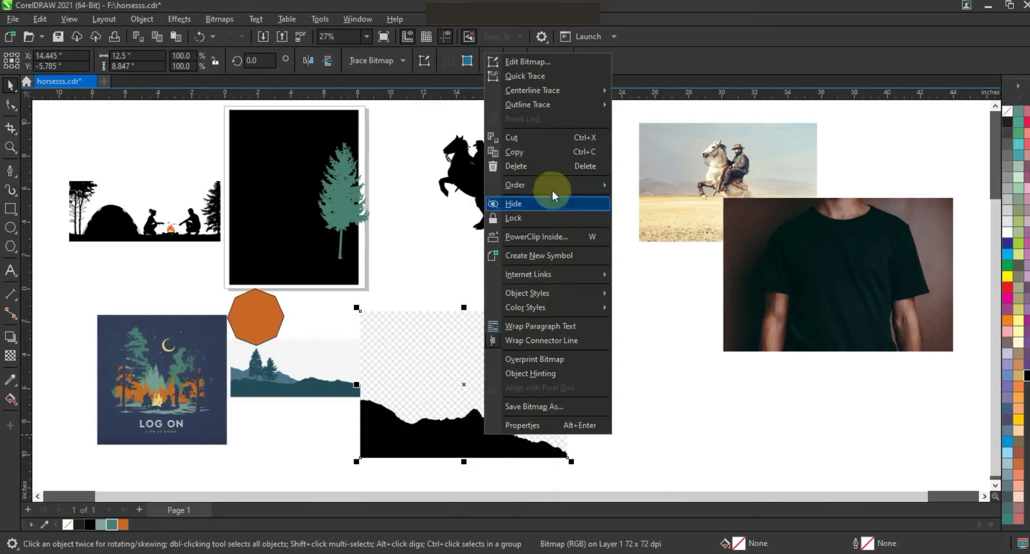
mouse_move(575, 104)
click(665, 163)
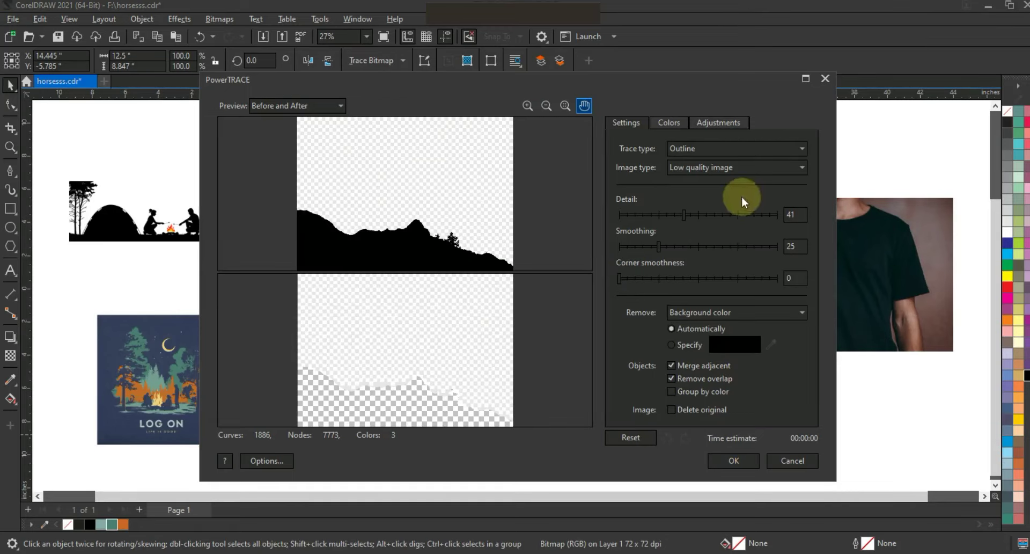
click(670, 346)
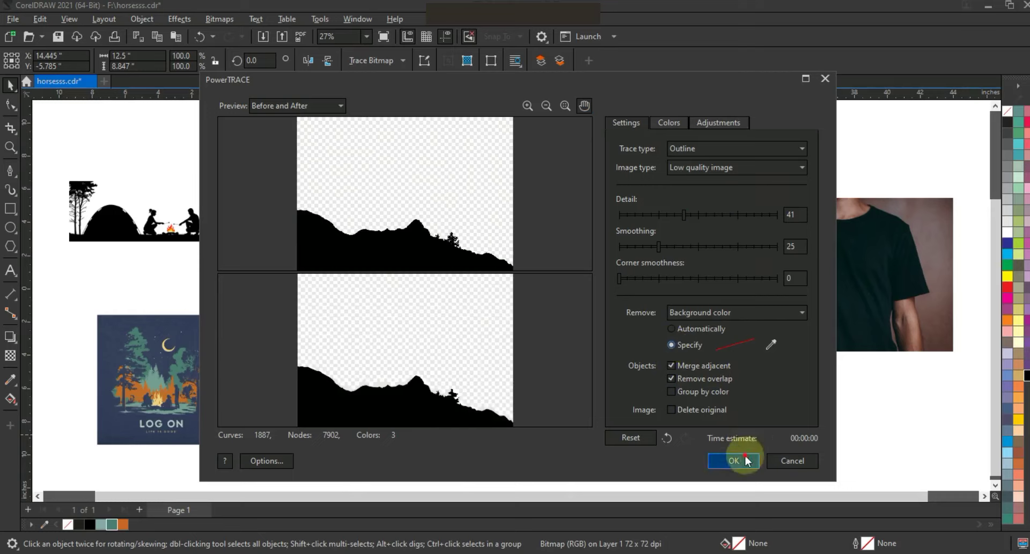
click(732, 458)
Ungroup the mountain trace, move its silhouette onto the black rectangle and fill it with the sampled pale green.
click(497, 63)
click(670, 351)
mouse_move(489, 450)
mouse_down()
mouse_move(365, 331)
mouse_move(345, 284)
mouse_up()
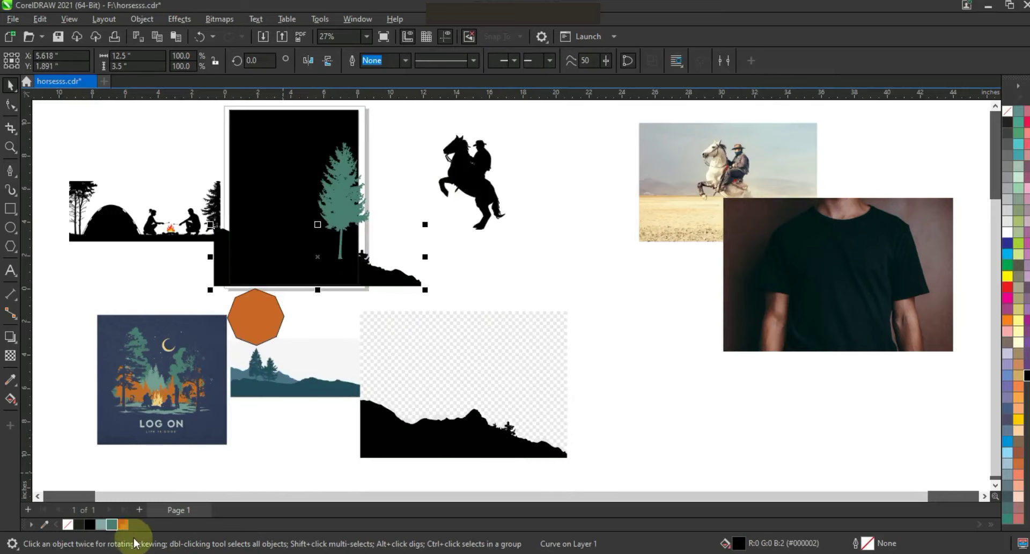
click(103, 524)
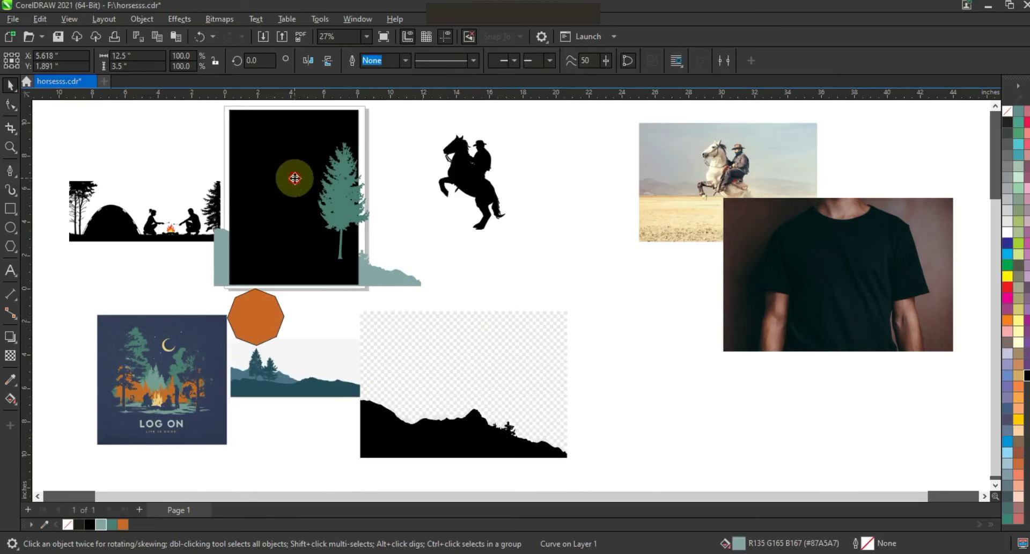
Put the black rectangle behind the pale mountain and scale the mountain to about 8 inches wide, spanning the rectangle.
click(294, 178)
key(shift+F2)
key(shift+Page_Down)
click(538, 428)
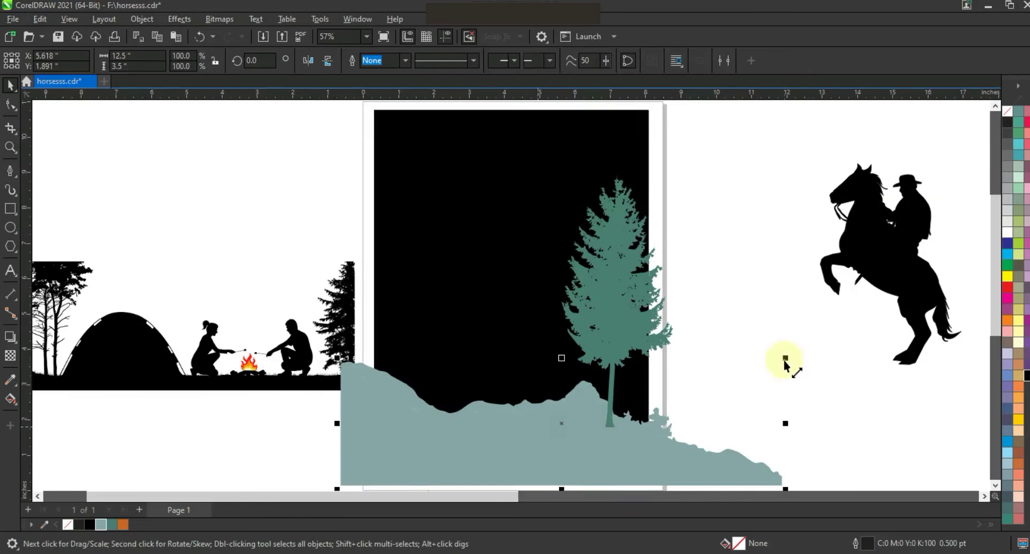
drag(785, 358, 589, 415)
drag(428, 450, 443, 362)
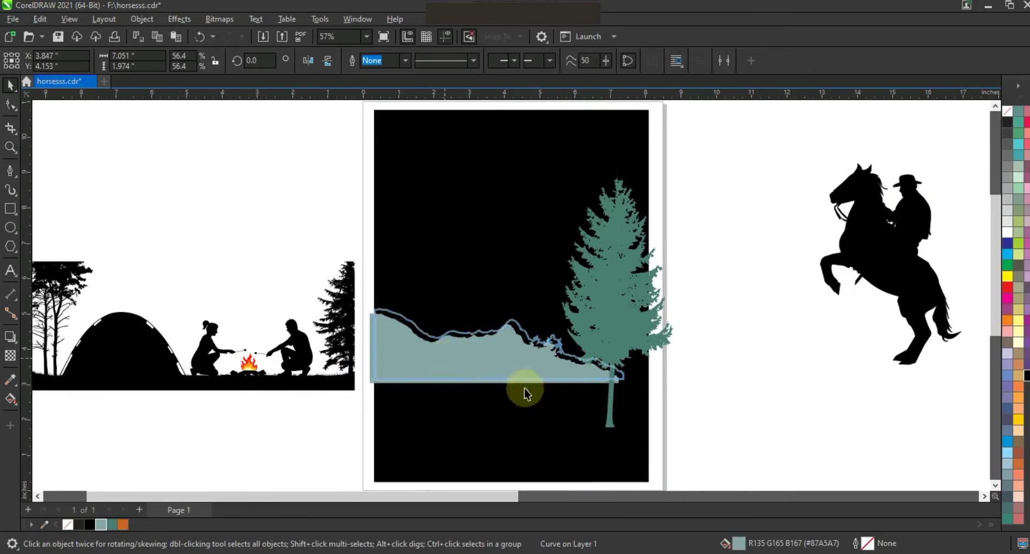
drag(524, 393, 526, 392)
drag(626, 379, 665, 397)
Shrink the darker green tree slightly, place a smaller copy beside it and fill the copy with the sampled pale green.
click(630, 318)
drag(676, 170, 659, 239)
drag(634, 309, 654, 301)
drag(674, 211, 650, 264)
right_click(650, 264)
drag(613, 315, 575, 300)
click(101, 524)
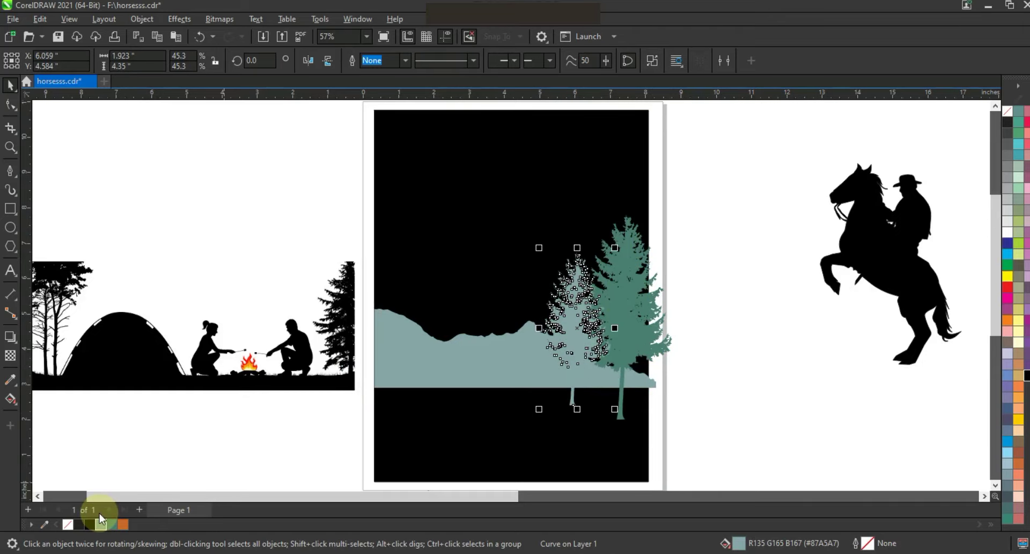
Scale the pale tree down and duplicate it across the mountain as a row of small pale trees.
click(511, 466)
click(570, 324)
drag(615, 248, 609, 264)
drag(573, 310, 539, 317)
right_click(403, 321)
right_click(540, 317)
drag(540, 316, 458, 341)
right_click(497, 333)
right_click(458, 342)
Add a smaller copy of the darker green tree and duplicate the pair so two green trees flank each side of the rectangle.
click(706, 206)
click(630, 300)
drag(676, 209, 656, 254)
right_click(655, 253)
drag(609, 321, 425, 404)
right_click(641, 410)
click(703, 373)
click(627, 384)
shift+click(586, 370)
right_click(427, 403)
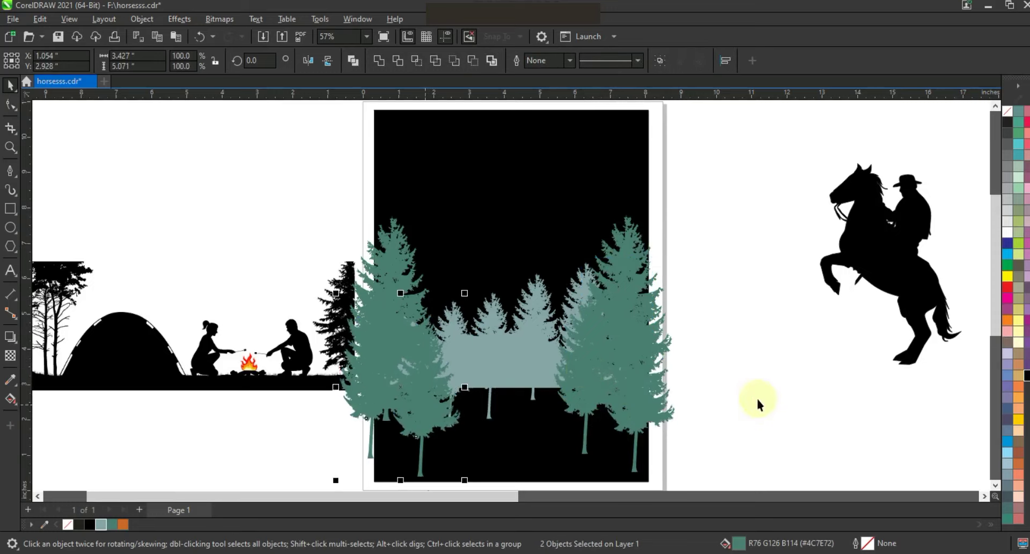
Extend the pale mountain's base by moving its lower corner nodes down to the black rectangle's bottom edge.
click(517, 374)
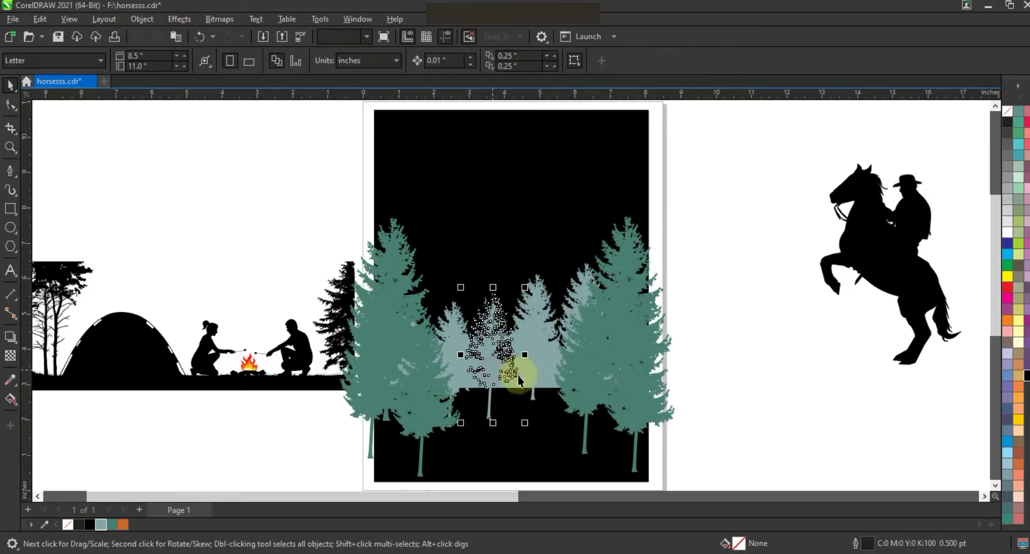
click(10, 104)
drag(369, 381, 370, 478)
drag(661, 394, 658, 467)
click(11, 85)
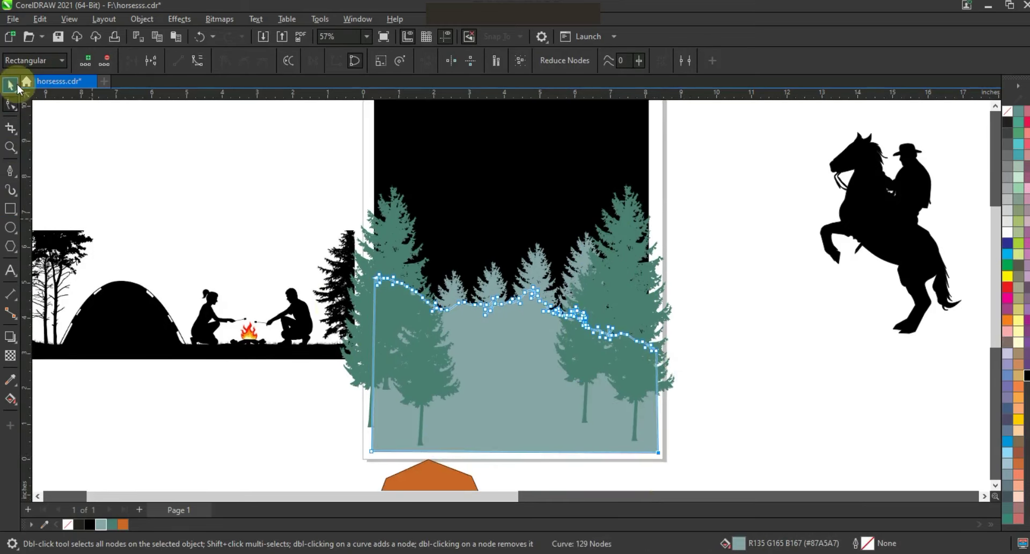
Turn a lowered copy of the mountain into a darker green foreground hill, about 9.4 inches wide and mirrored horizontally.
click(511, 366)
drag(510, 435, 511, 434)
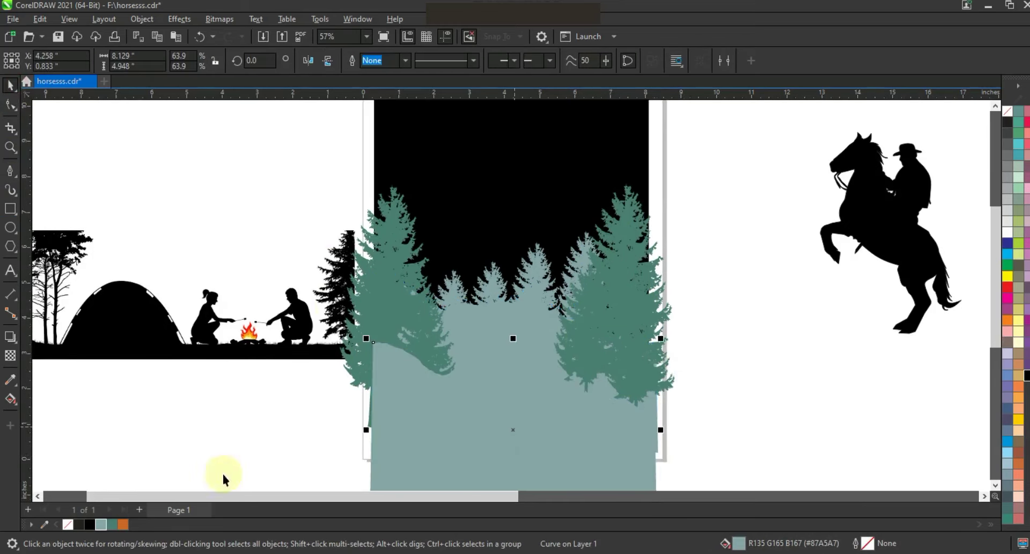
click(113, 526)
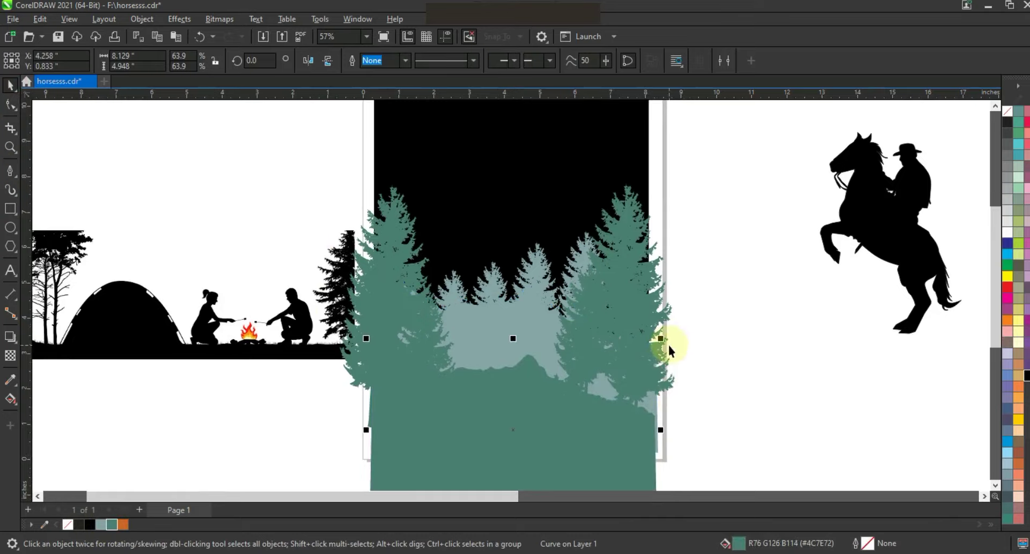
drag(688, 433, 655, 443)
click(307, 61)
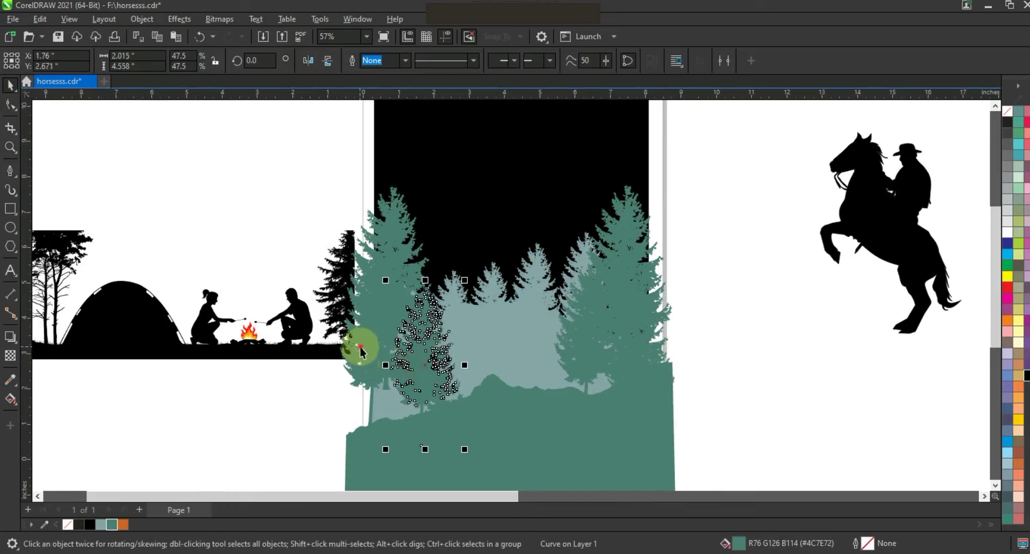
Adjust the green trees on the left edge, then raise the middle pale tree and enlarge it to about 4.5 inches tall.
click(353, 364)
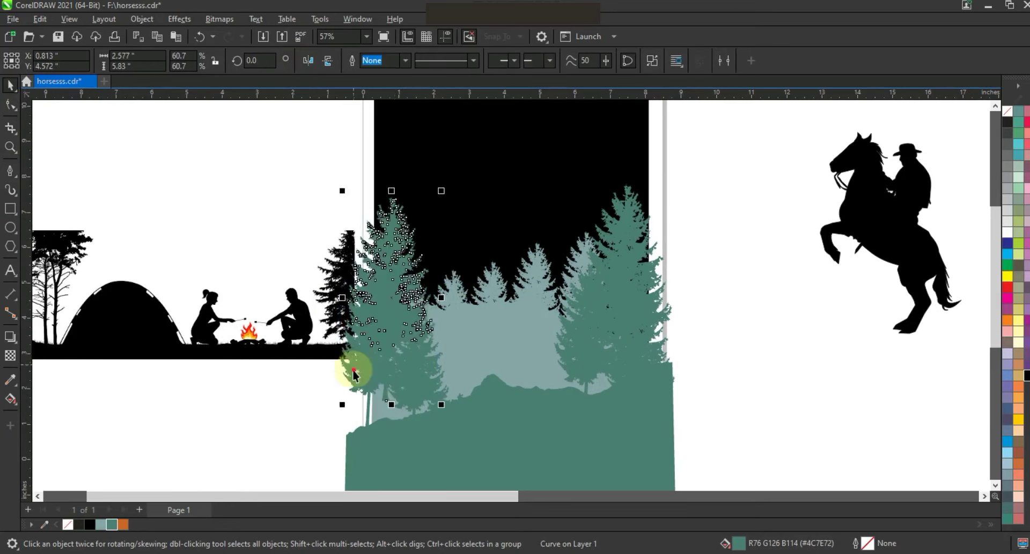
click(354, 390)
drag(490, 290, 506, 243)
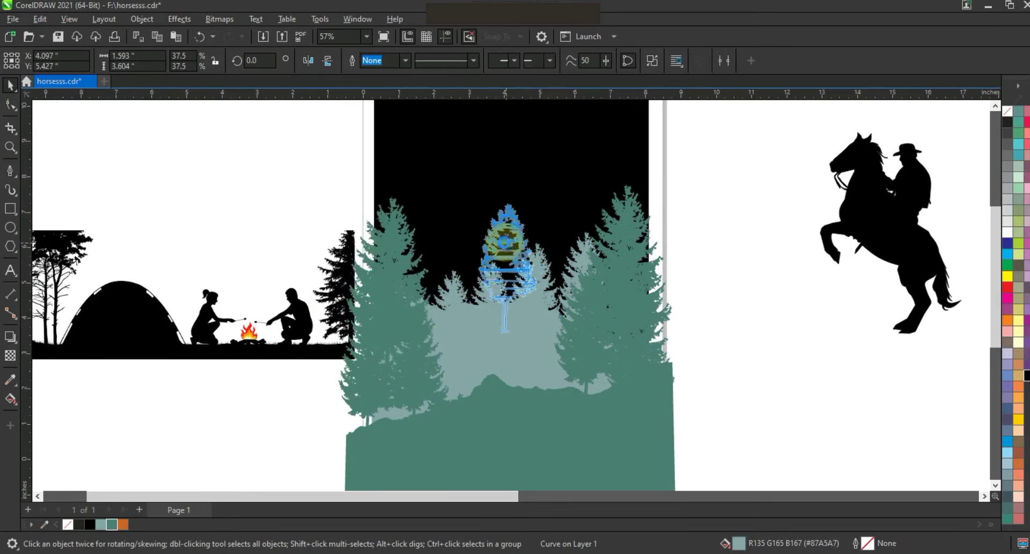
drag(477, 201, 461, 168)
drag(507, 251, 509, 252)
scroll(547, 260, down, 2)
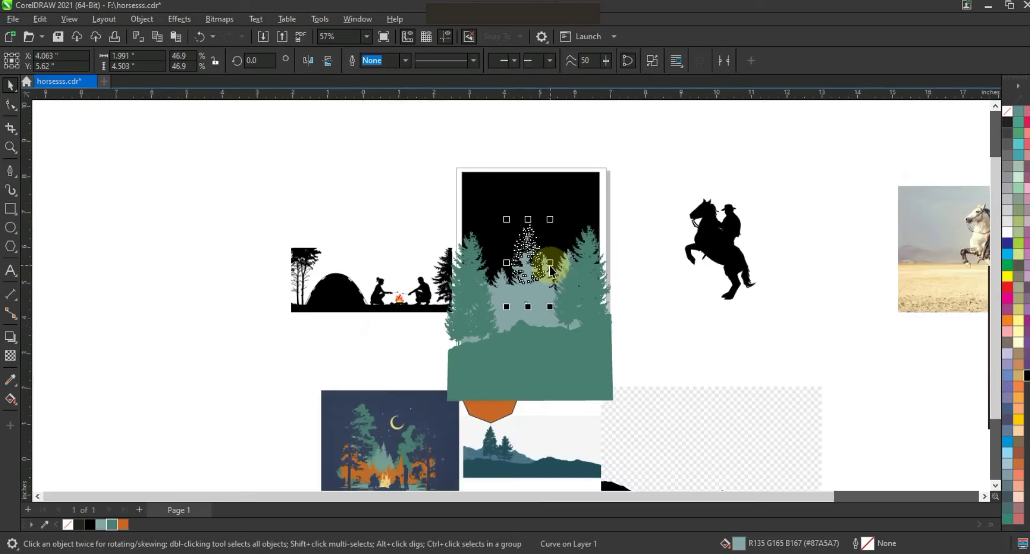
click(662, 146)
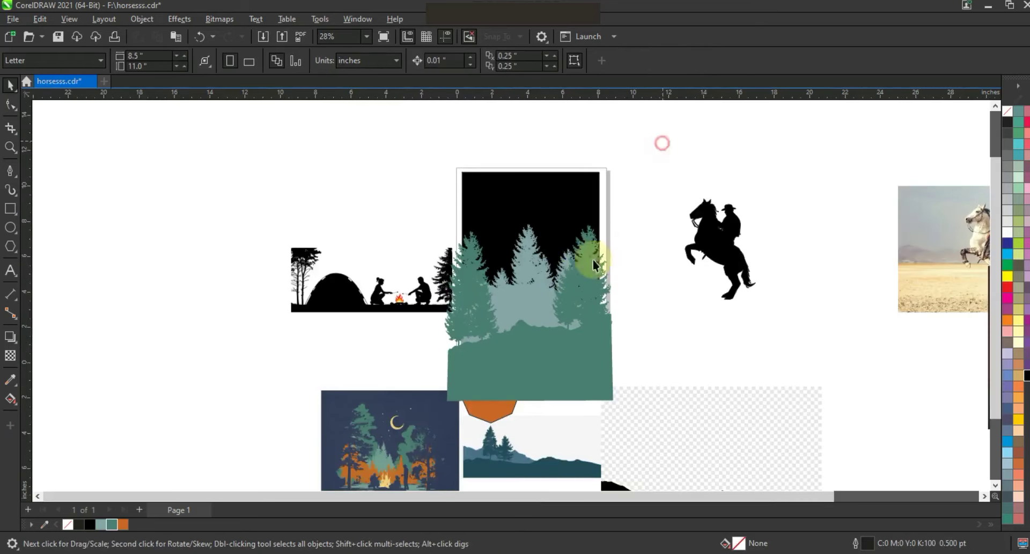
Place a copy of the middle pale tree lower, fill it with the sampled orange and duplicate it into four orange trees.
scroll(472, 379, up, 1)
click(486, 332)
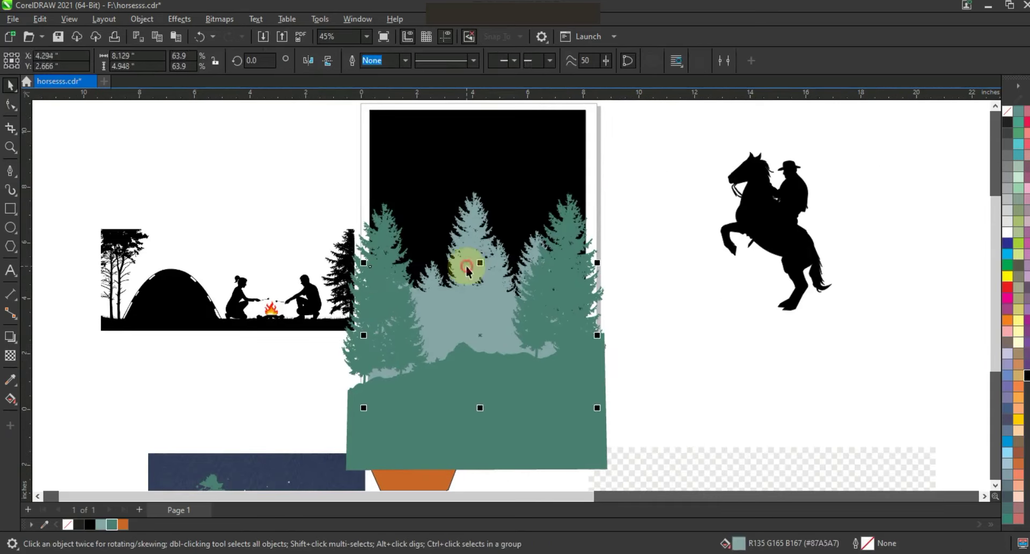
click(437, 303)
click(124, 524)
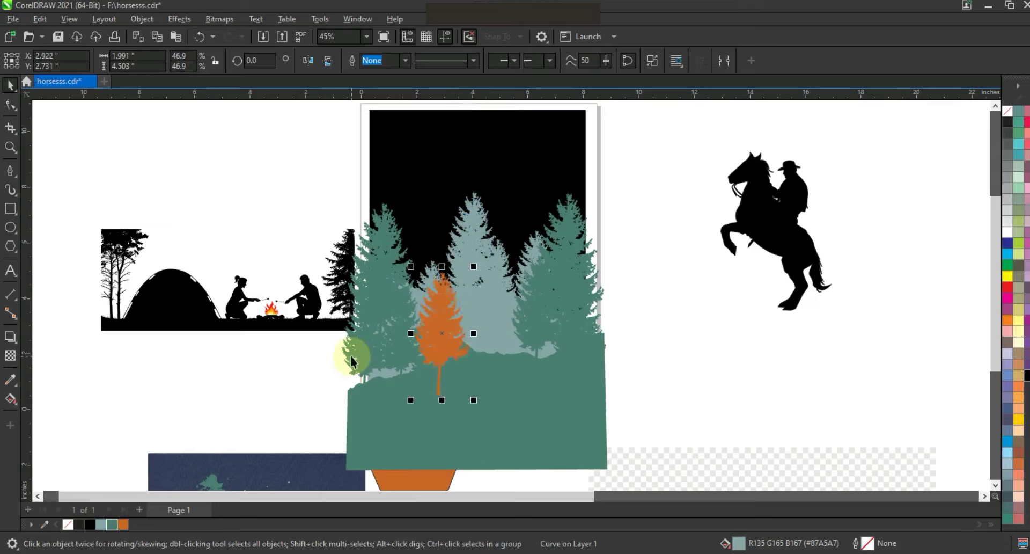
drag(378, 349, 508, 325)
right_click(475, 348)
right_click(508, 325)
drag(508, 324, 556, 384)
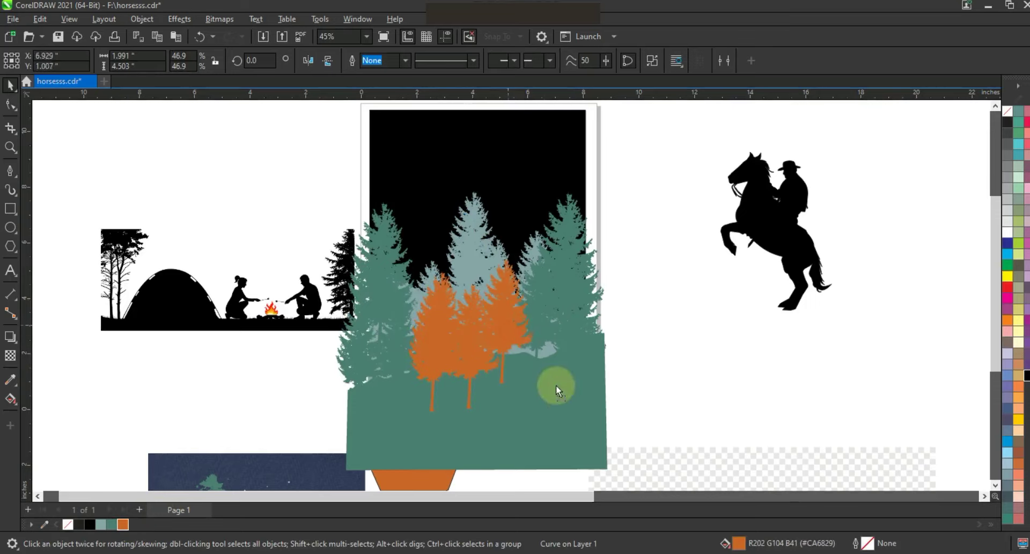
right_click(534, 377)
Select all four orange trees and send them behind the darker green foreground hill.
shift+click(500, 308)
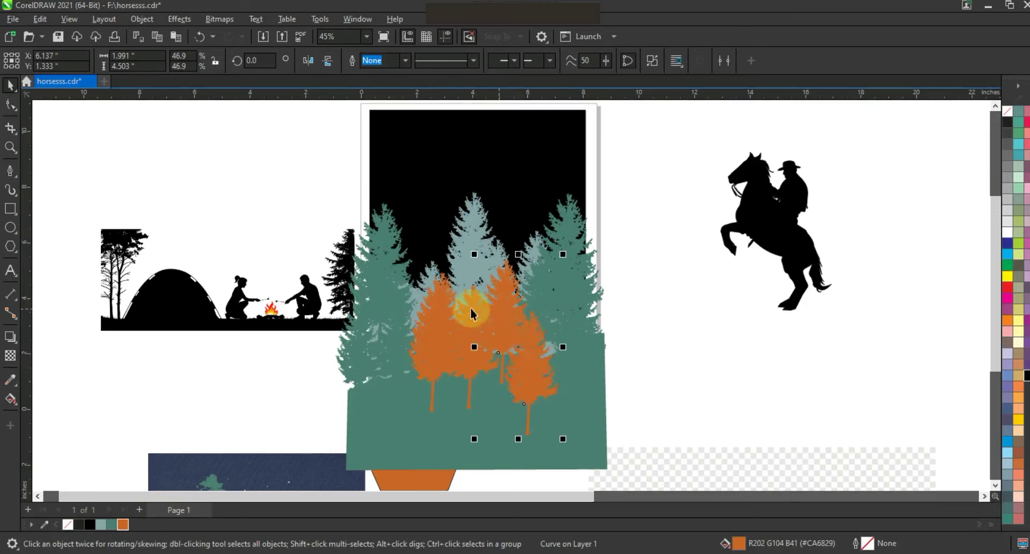
shift+click(441, 330)
key(ctrl+Page_Down)
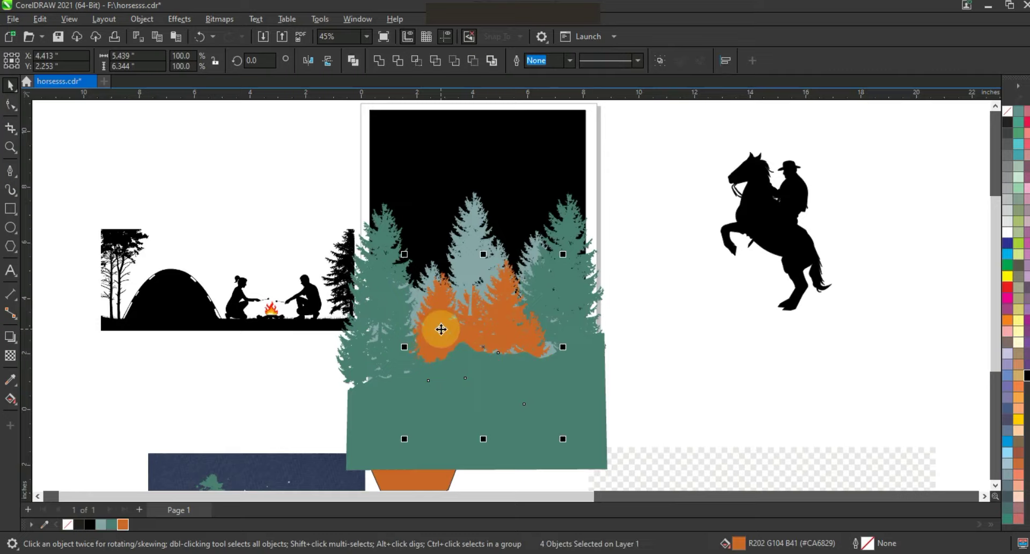
click(658, 276)
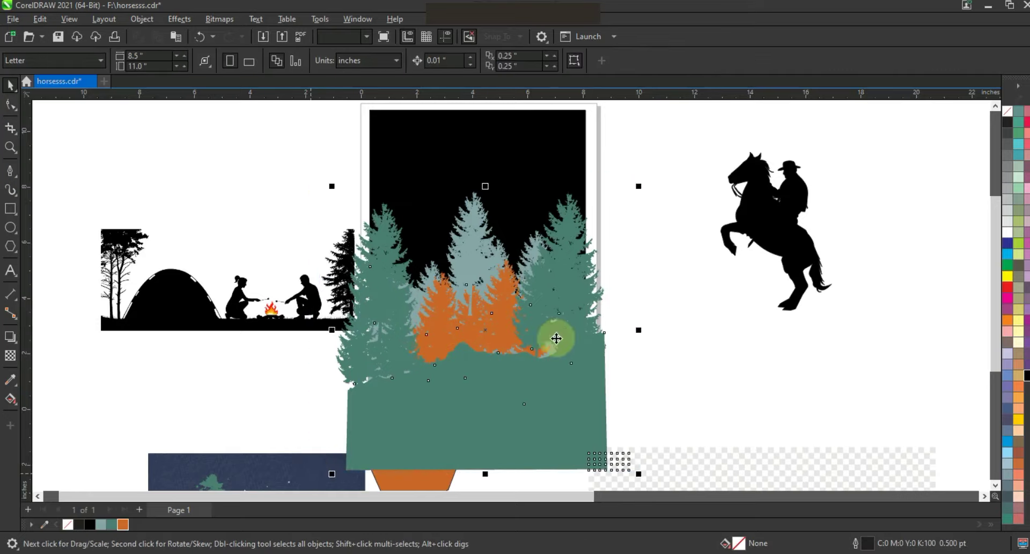
Shift the combined trees and hills up slightly and PowerClip them inside the black rectangle.
drag(565, 319, 568, 308)
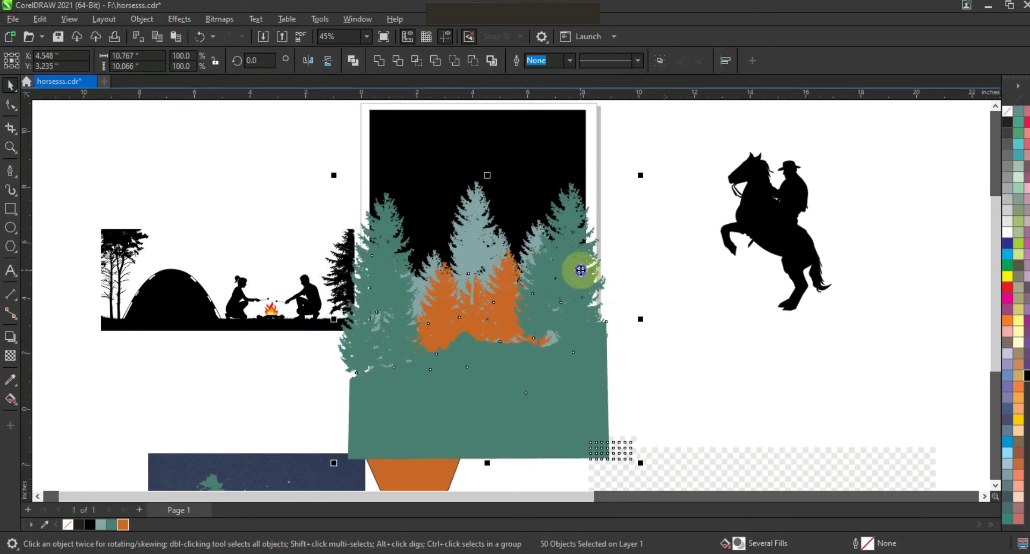
right_click(581, 270)
click(602, 340)
click(545, 134)
click(639, 211)
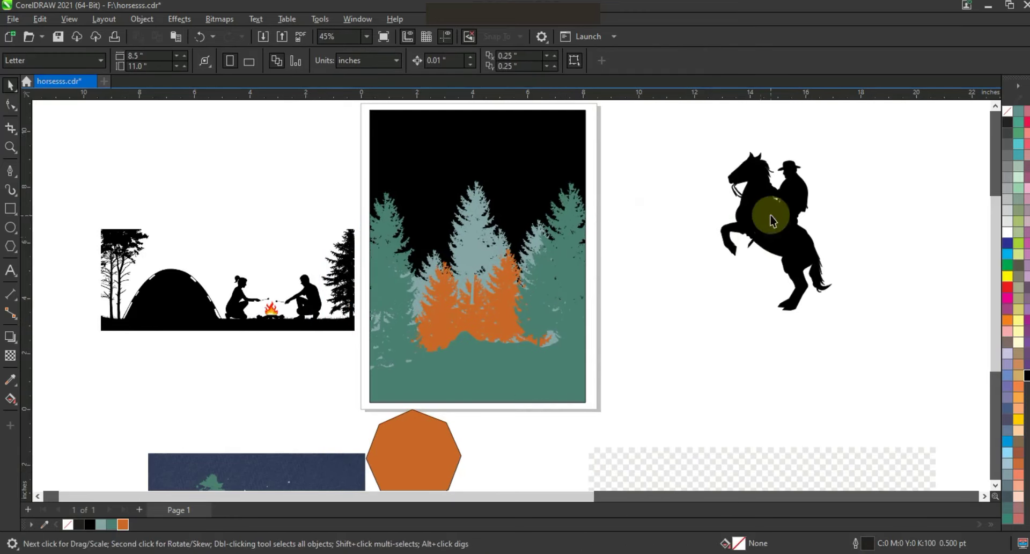
Place the horse and rider over the orange trees at about 2.5 by 3.6 inches, filled black without an outline.
drag(762, 236, 466, 298)
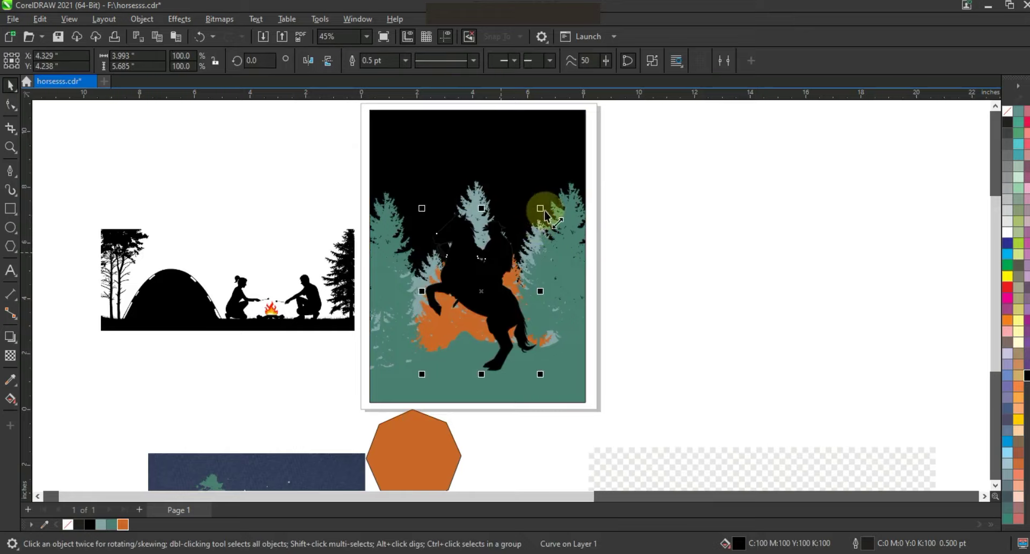
drag(529, 230, 519, 261)
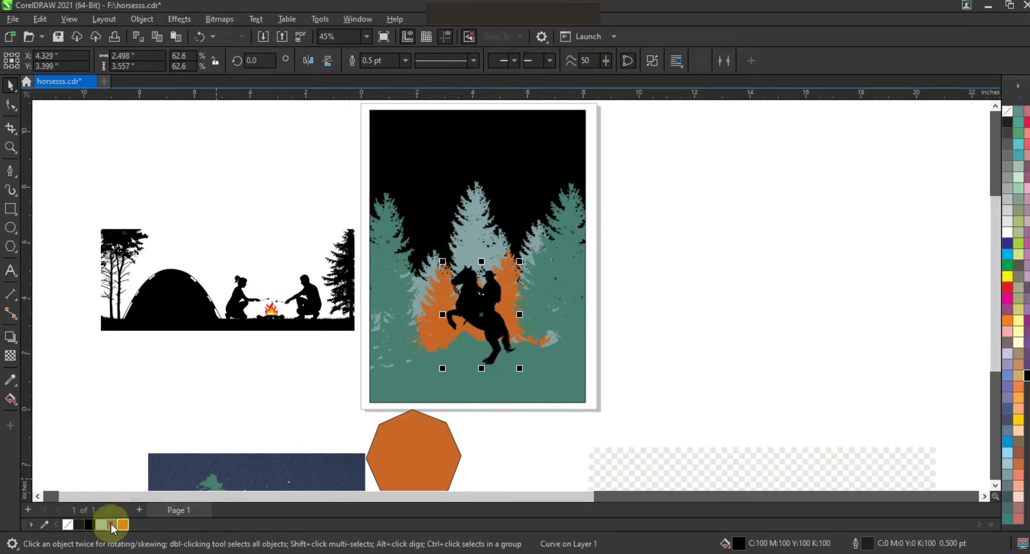
click(111, 524)
right_click(1005, 115)
click(973, 119)
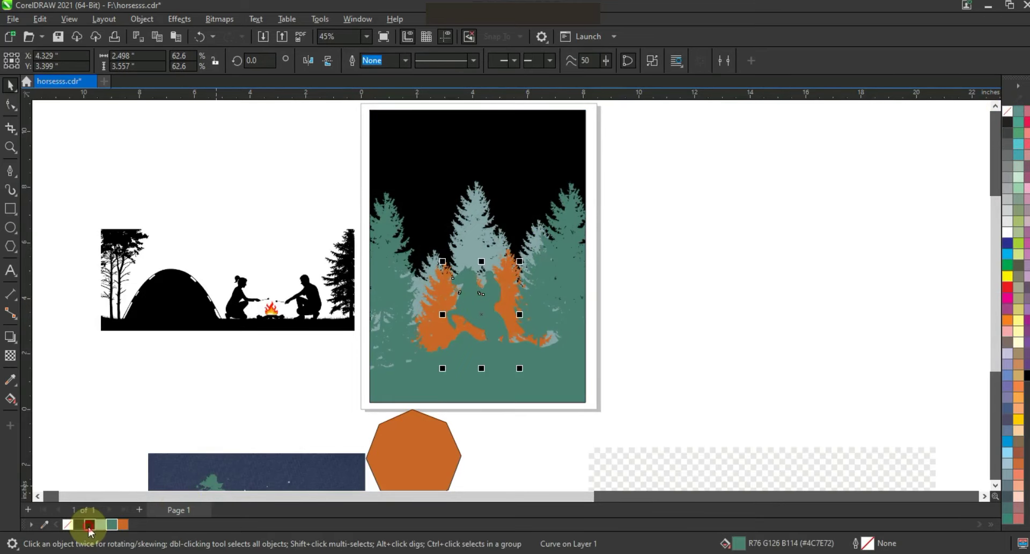
click(89, 524)
click(550, 371)
key(shift+F2)
key(Escape)
click(528, 375)
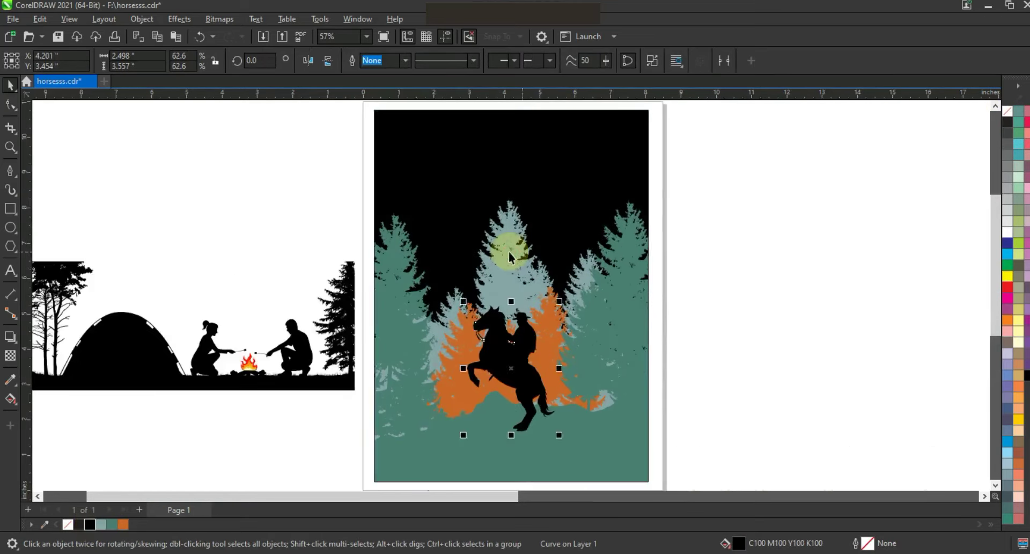
Inside the clipped scene, duplicate and resize the pale trees into a taller, fuller row behind the orange trees.
double_click(510, 251)
click(455, 298)
drag(514, 265, 549, 249)
right_click(474, 260)
drag(605, 177, 608, 157)
drag(570, 241, 573, 257)
shift+click(492, 280)
shift+click(453, 297)
shift+click(422, 302)
shift+click(457, 292)
ctrl+click(774, 289)
Enlarge the horse and rider silhouette and raise it slightly in front of the orange trees.
click(528, 349)
drag(461, 300, 450, 283)
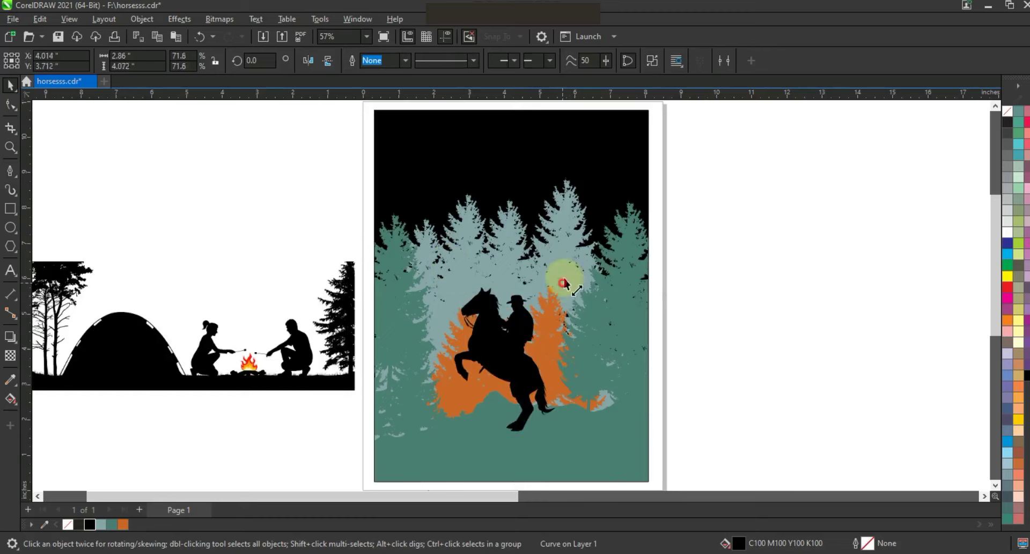
drag(563, 281, 570, 272)
drag(523, 343, 521, 338)
Inside the clipped scene, reposition the pale background trees and lower the darker green trees at both sides slightly.
ctrl+click(622, 278)
drag(571, 243, 468, 221)
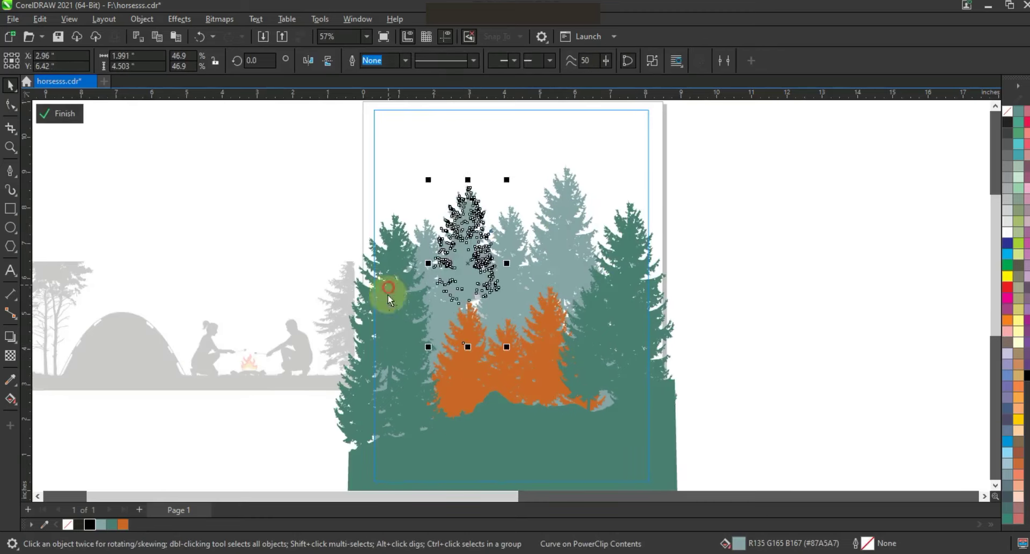
drag(388, 291, 384, 305)
drag(636, 306, 635, 310)
ctrl+click(716, 346)
click(717, 346)
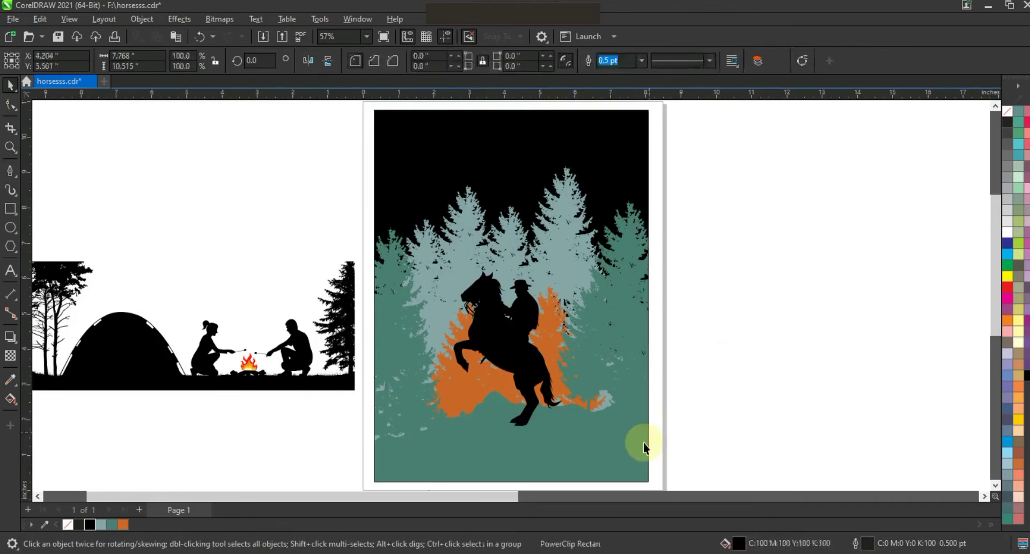
Inside the clipped scene, add a horizontally mirrored, lowered copy of the green hill and fill it black as the foreground.
double_click(627, 449)
click(670, 419)
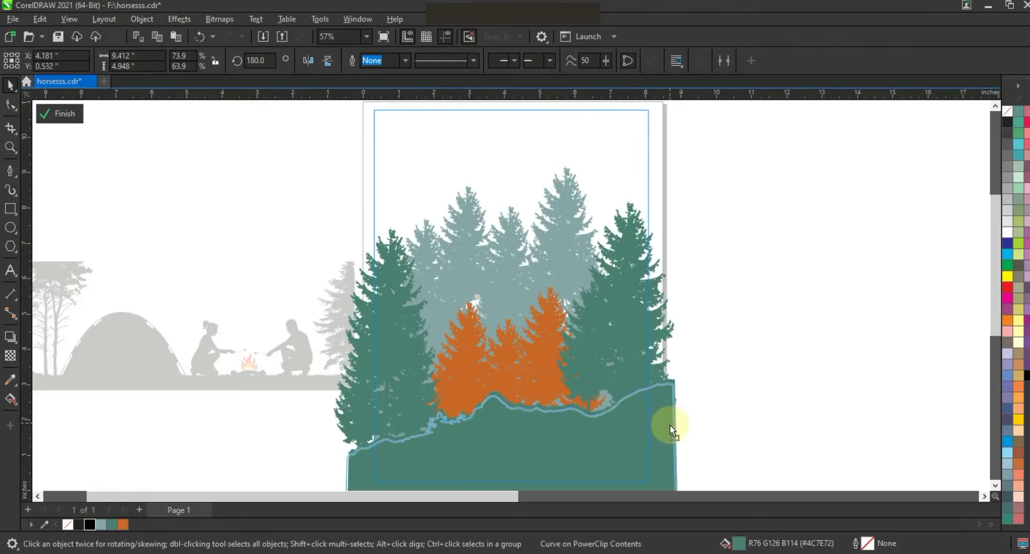
click(323, 61)
drag(664, 445, 613, 428)
key(ctrl+z)
key(ctrl+z)
click(458, 466)
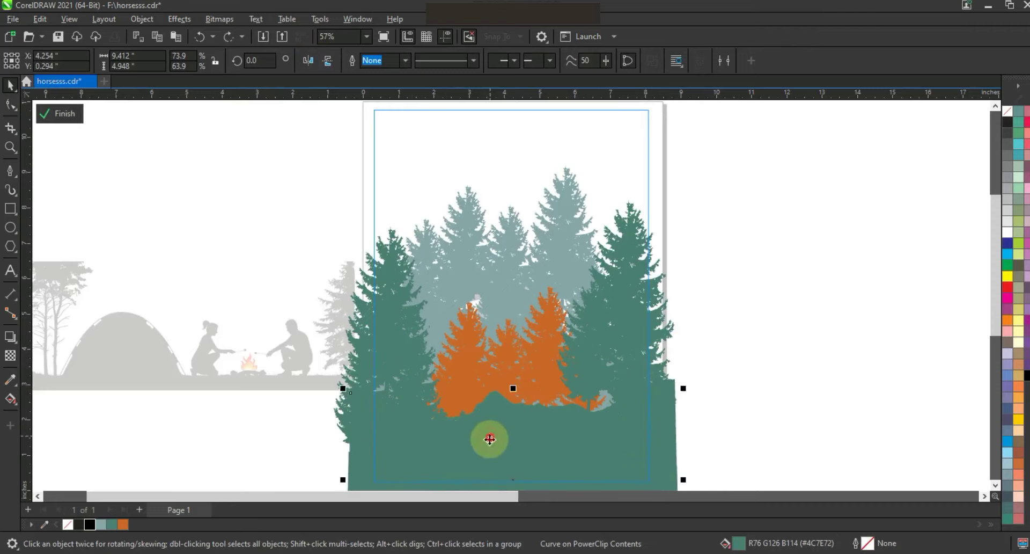
click(89, 524)
Enlarge the horse and rider silhouette slightly and set it onto the peak of the black hill.
click(483, 343)
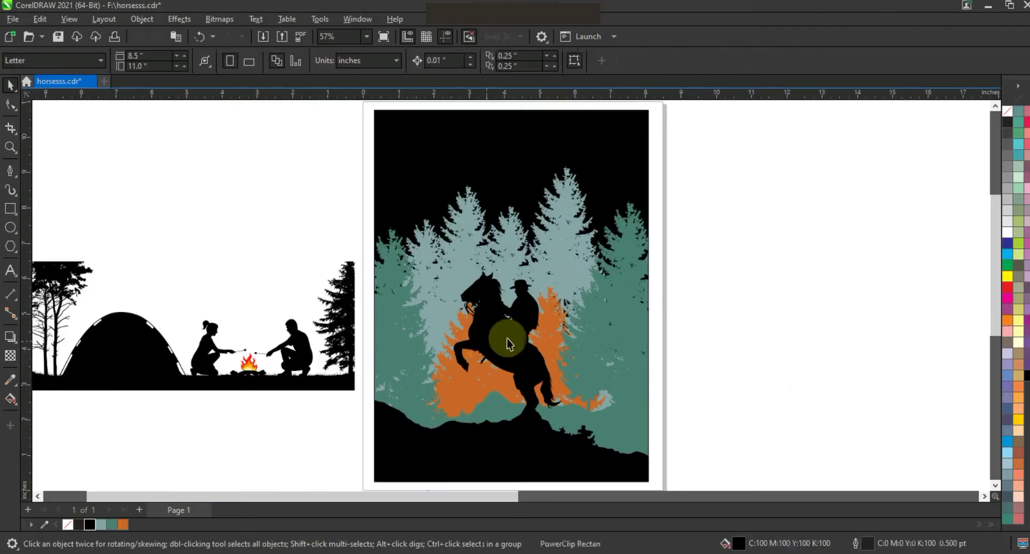
drag(569, 267, 573, 261)
drag(520, 343, 520, 346)
Remove the black fill and the outline from the rectangle that clips the scene.
click(580, 282)
scroll(633, 256, down, 2)
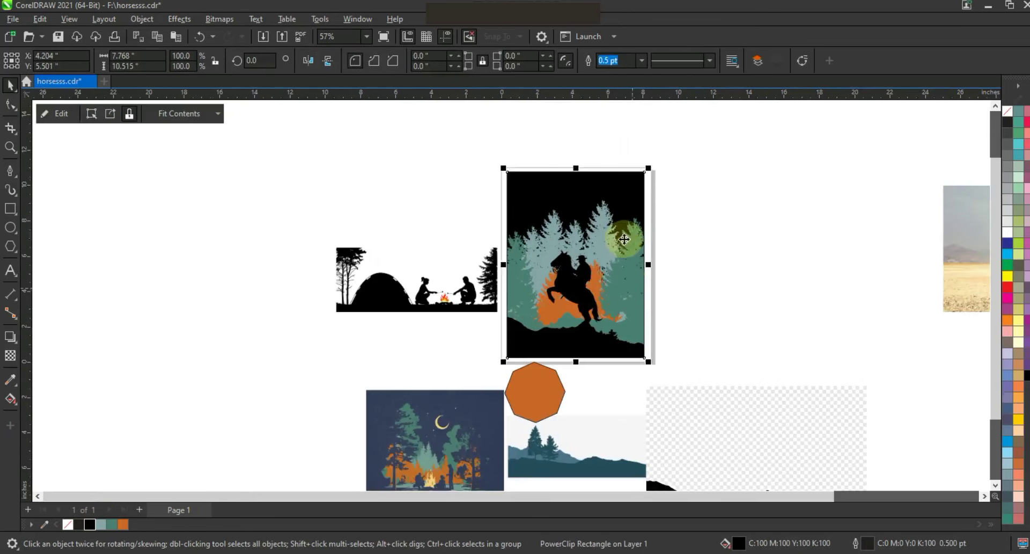
click(1011, 116)
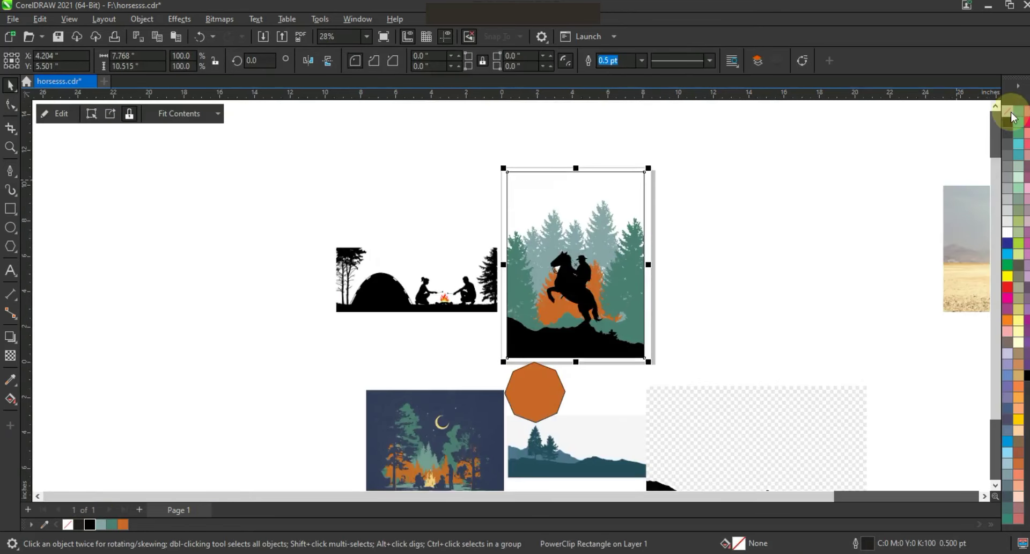
right_click(1012, 116)
click(997, 120)
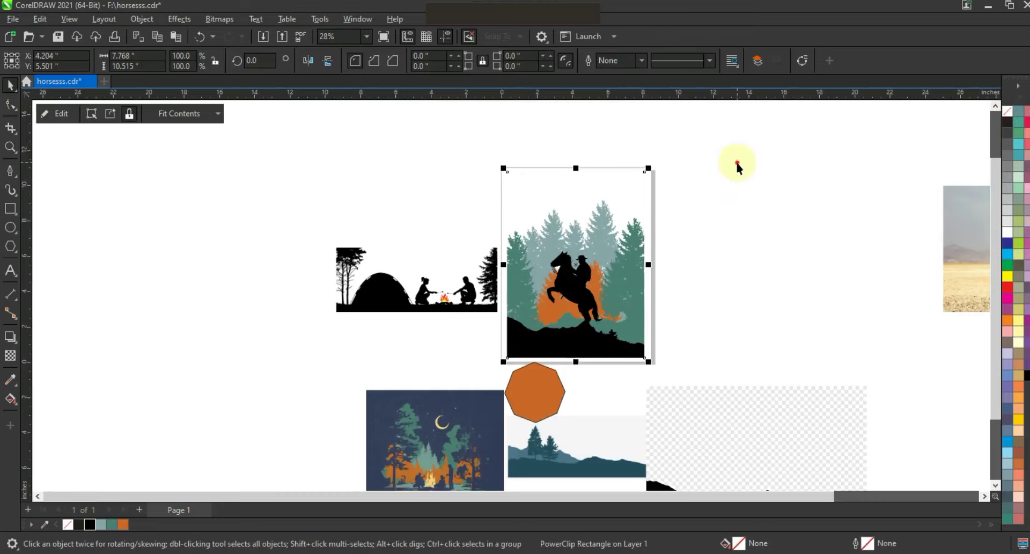
click(738, 165)
click(578, 354)
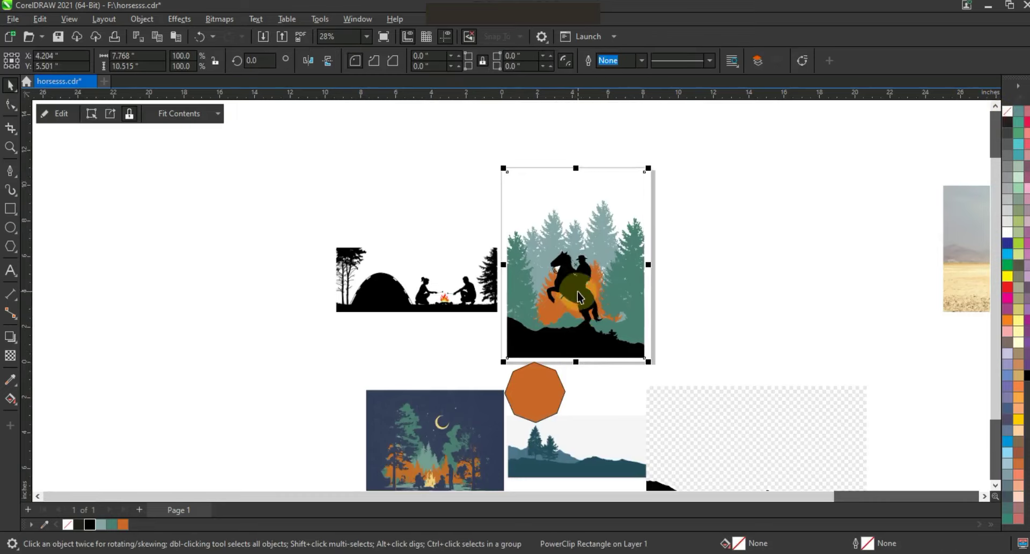
Group the clipped scene with the horse and rider, and scale the group down to about 4.6 by 6.3 inches.
drag(698, 138, 508, 359)
click(724, 316)
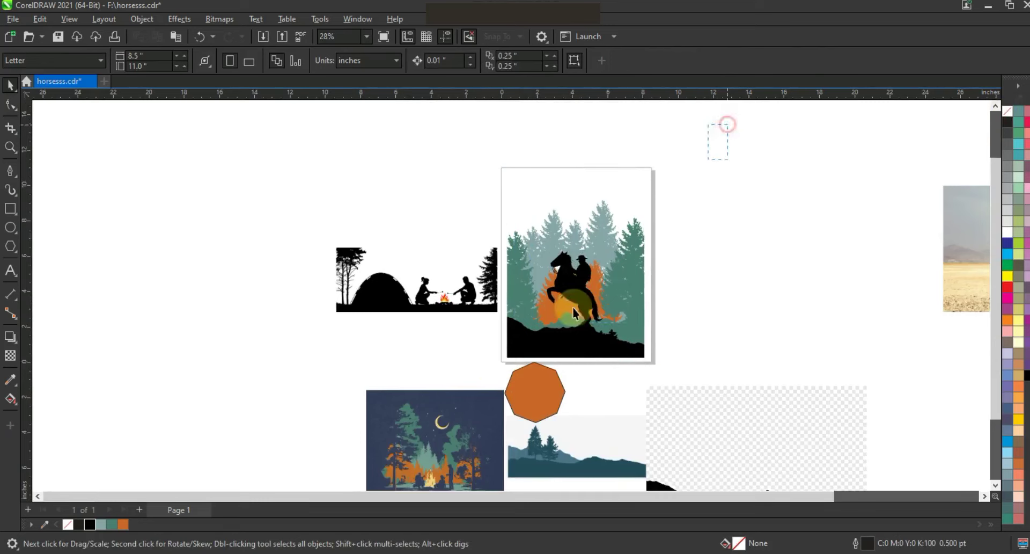
drag(648, 361, 619, 323)
key(F4)
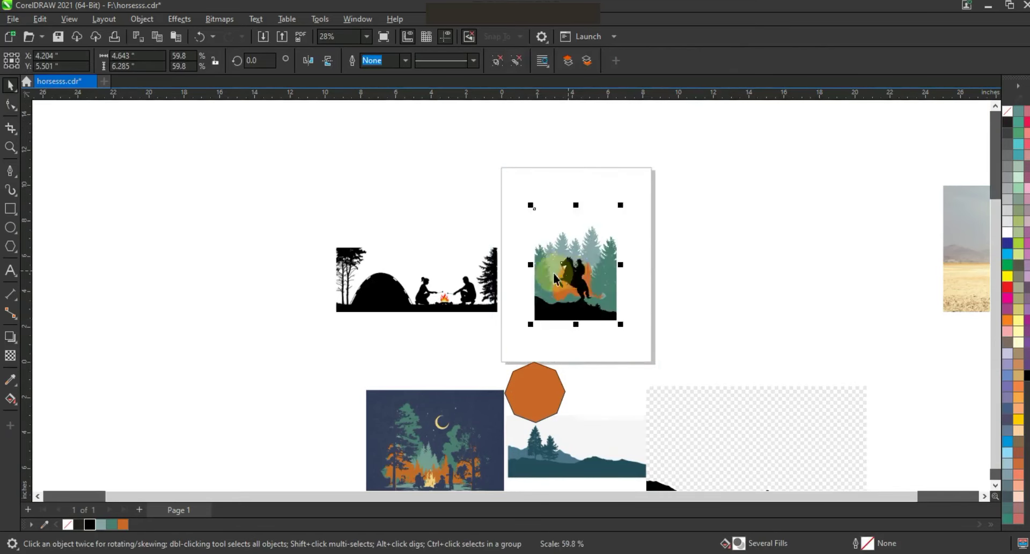
Move the grouped design onto the chest of the black T-shirt photo and scale it to about 4.1 by 5.5 inches.
drag(291, 224, 889, 239)
click(933, 245)
key(shift+F2)
key(Escape)
drag(582, 353, 587, 350)
drag(604, 203, 607, 200)
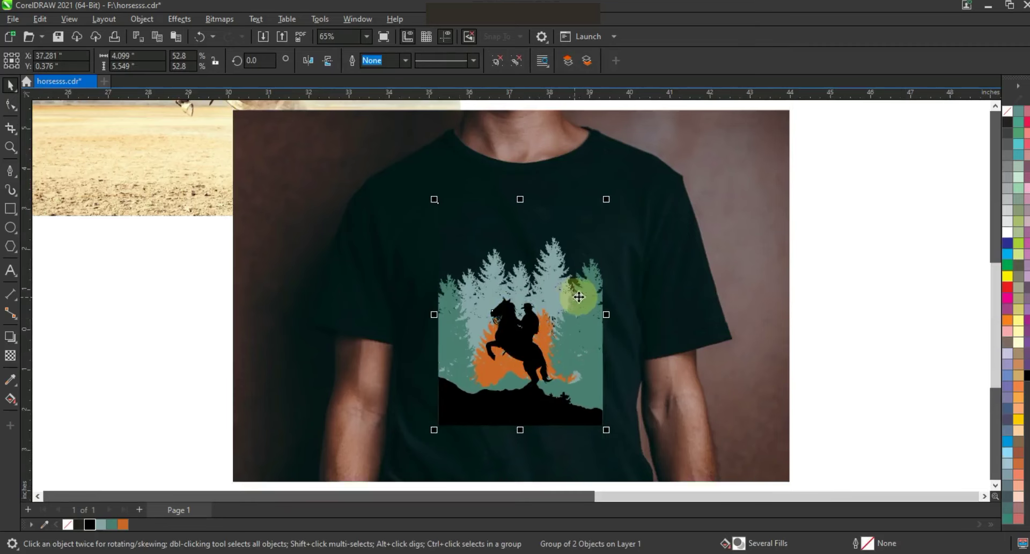
Ungroup the design on the T-shirt and move the black hill out of the clipped scene as a separate object.
key(shift+F2)
click(497, 60)
click(528, 365)
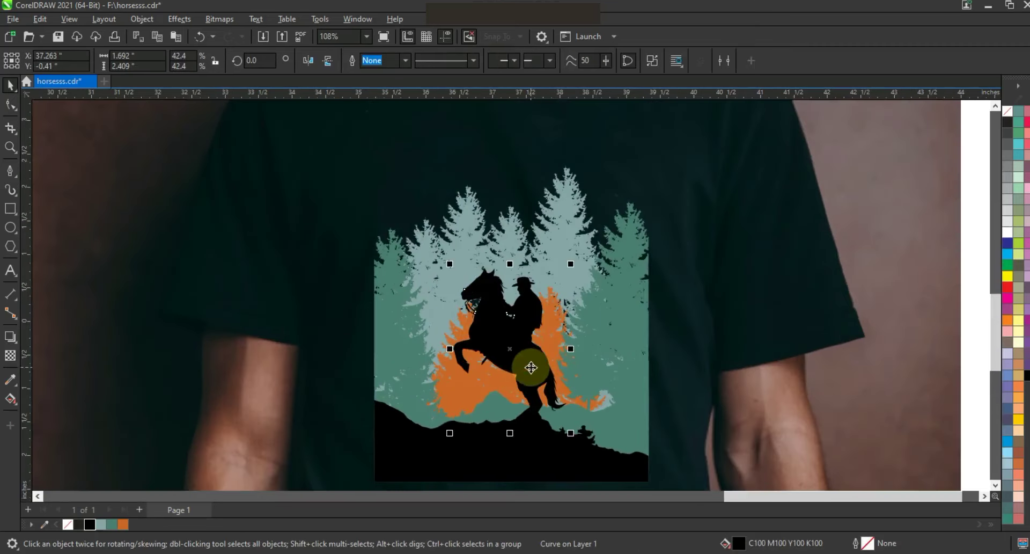
click(552, 441)
ctrl+click(552, 439)
key(ctrl+x)
ctrl+click(553, 430)
key(ctrl+v)
Trim the clipped scene with the welded black hill and horse-and-rider shape, and delete that black shape.
shift+click(538, 370)
click(380, 60)
shift+click(632, 296)
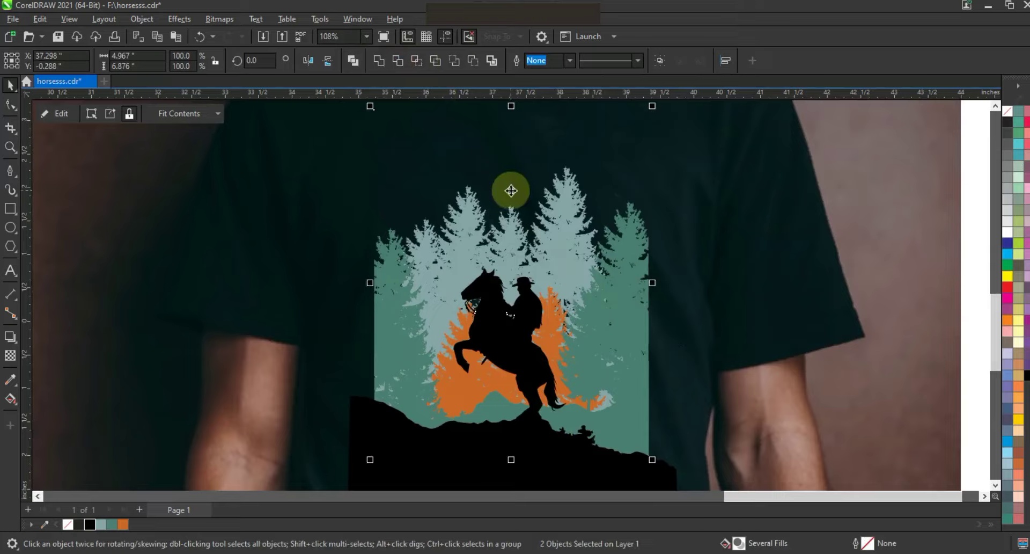
scroll(508, 188, down, 2)
click(508, 333)
drag(508, 333, 808, 342)
key(Delete)
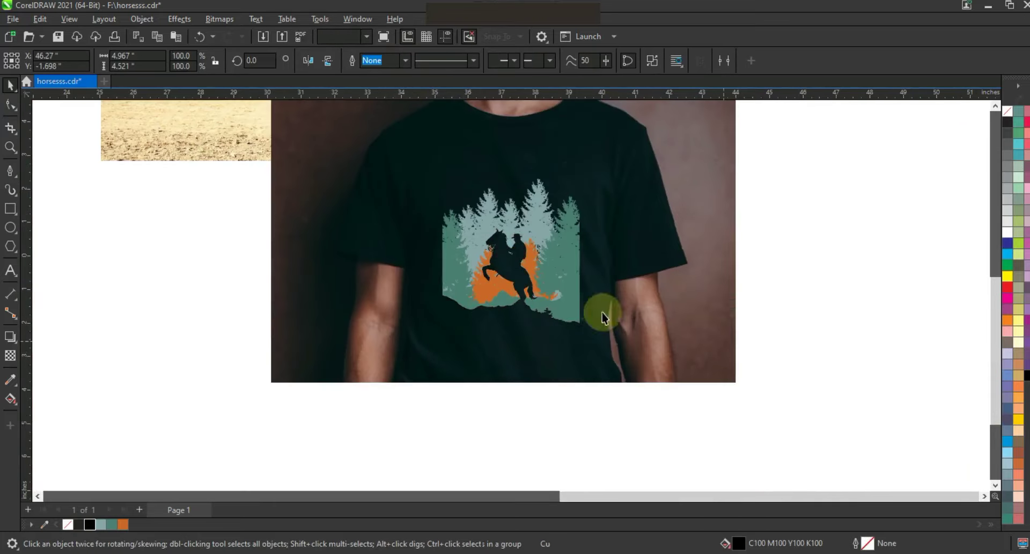
click(568, 302)
drag(584, 329, 567, 304)
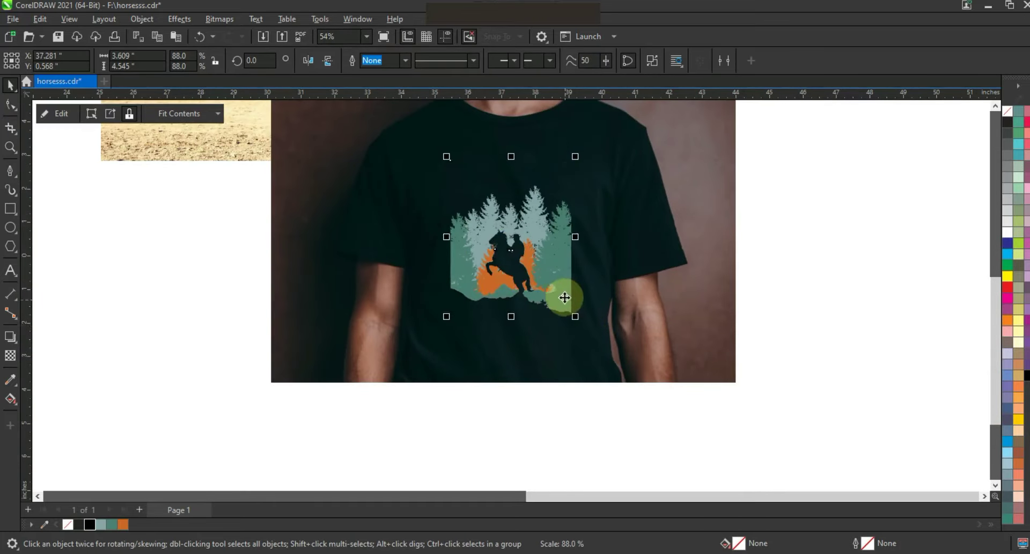
click(782, 289)
key(ctrl+z)
Scale the trimmed design down slightly about its centre on the T-shirt's chest.
key(F4)
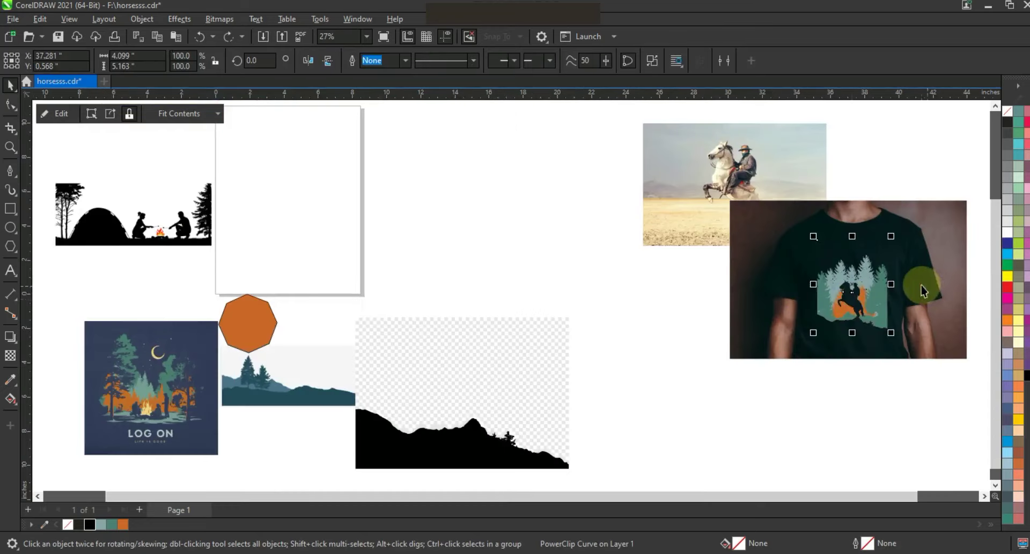
click(919, 288)
key(shift+F2)
click(571, 356)
drag(607, 415, 597, 400)
Examine the finished design on the T-shirt photo close up in a full-screen preview.
key(F4)
click(712, 267)
key(z)
drag(765, 215, 927, 365)
drag(294, 161, 720, 437)
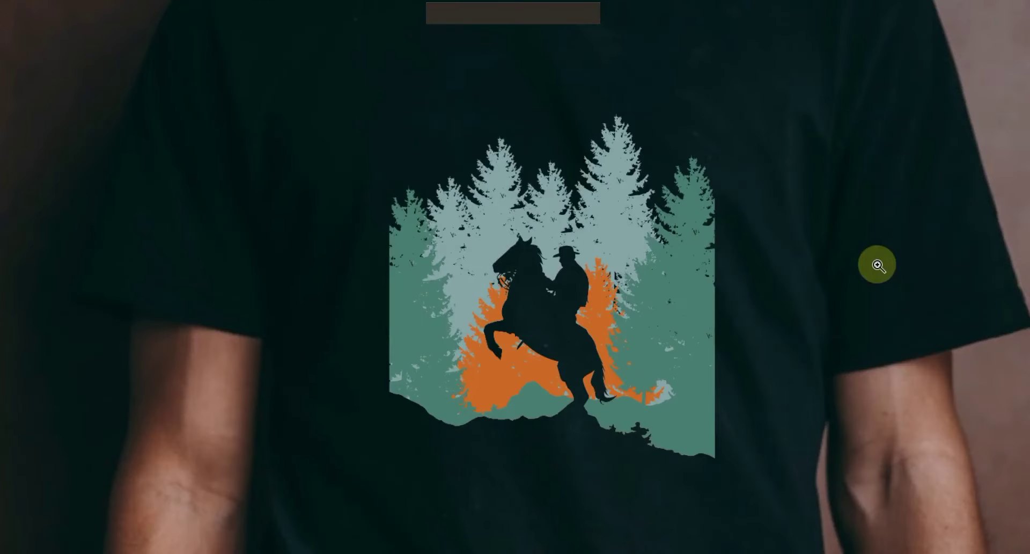